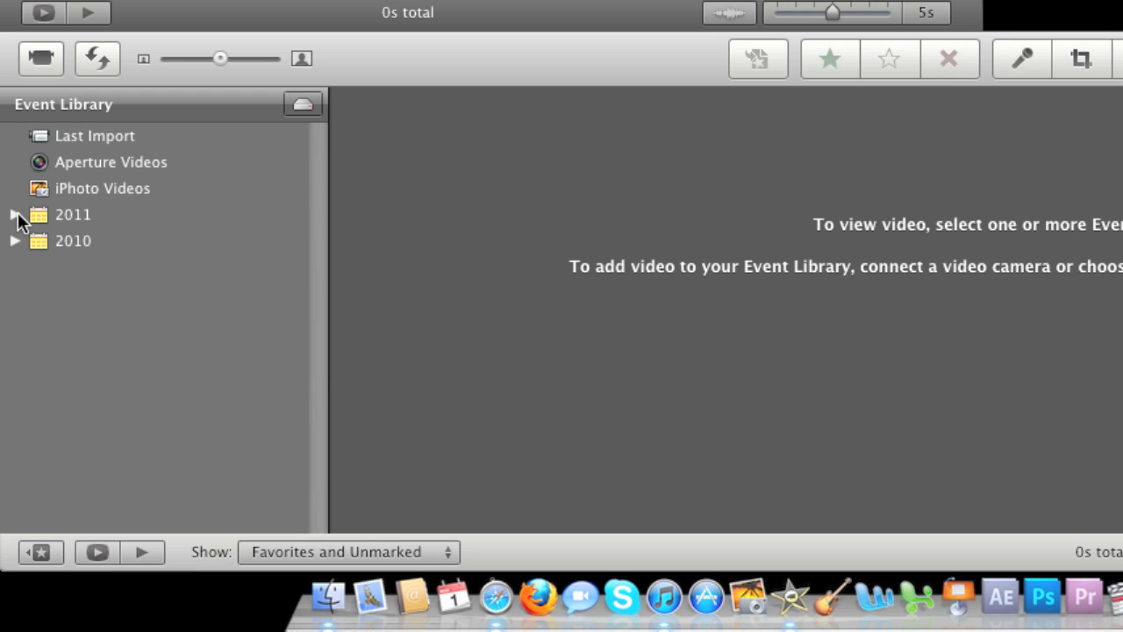
Expand 2011 in the Event Library to reveal the Sample Footage event
{"action": "left_click", "coordinate": [16, 214]}
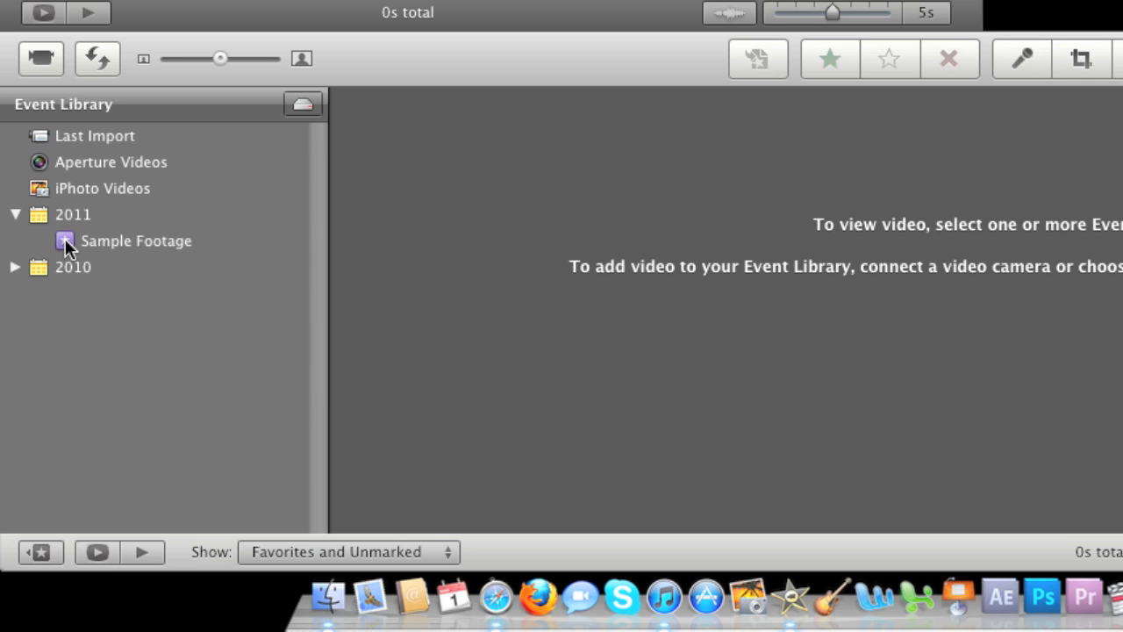
Add a 4-second range of the red-truck parking-lot clip to My First Project and play it
{"action": "left_click", "coordinate": [67, 241]}
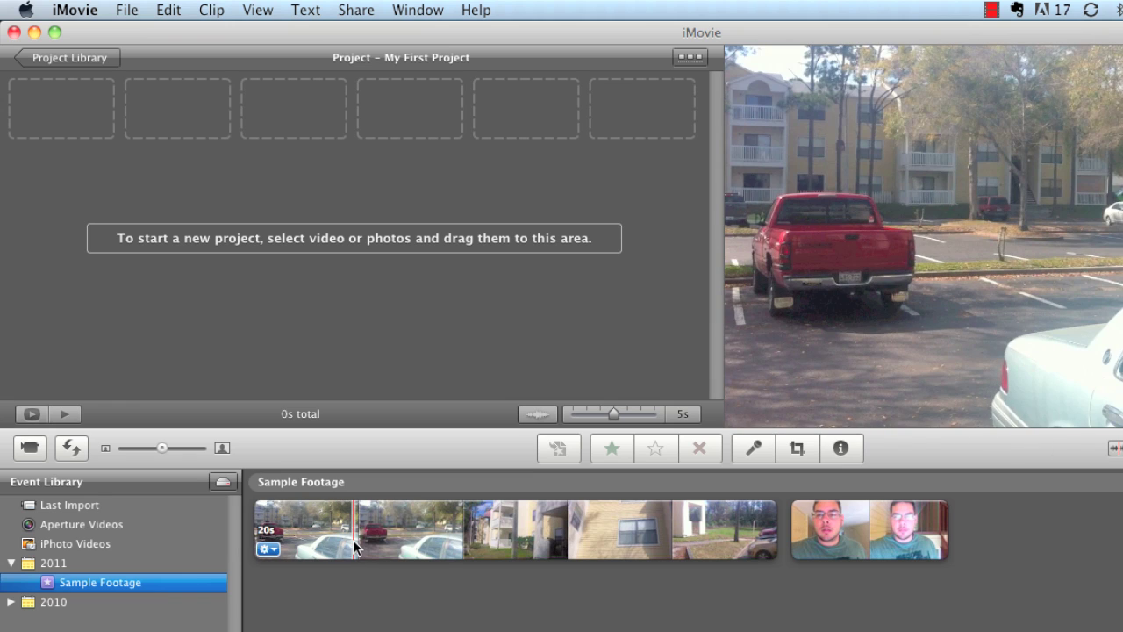
{"action": "left_click", "coordinate": [352, 539]}
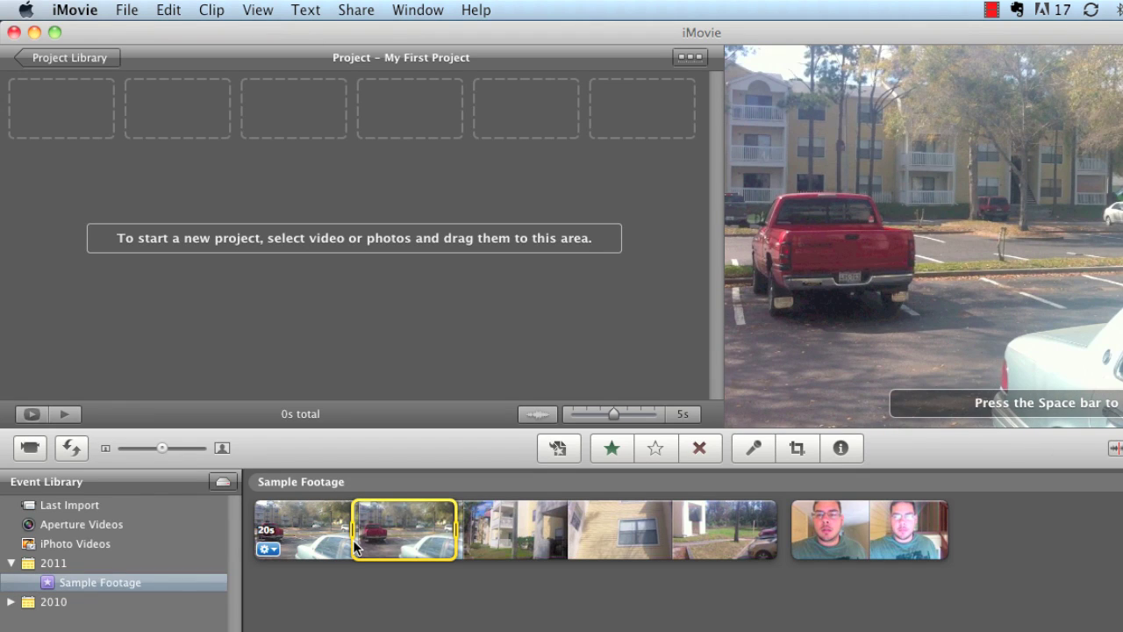
{"action": "key", "text": "space"}
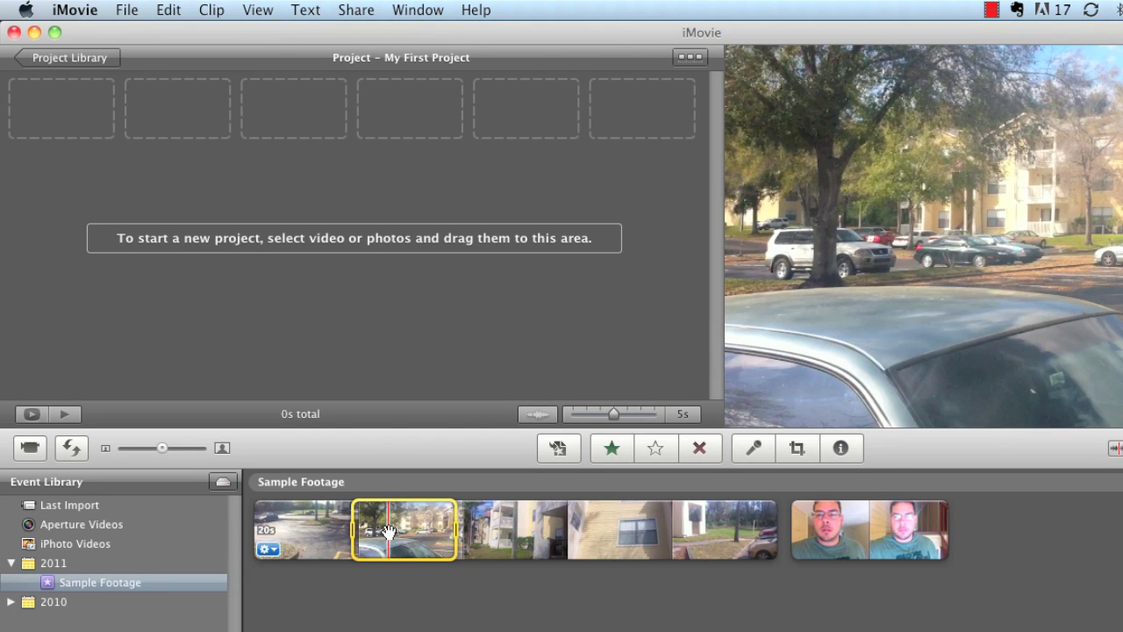
{"action": "left_click_drag", "start_coordinate": [388, 532], "coordinate": [96, 141]}
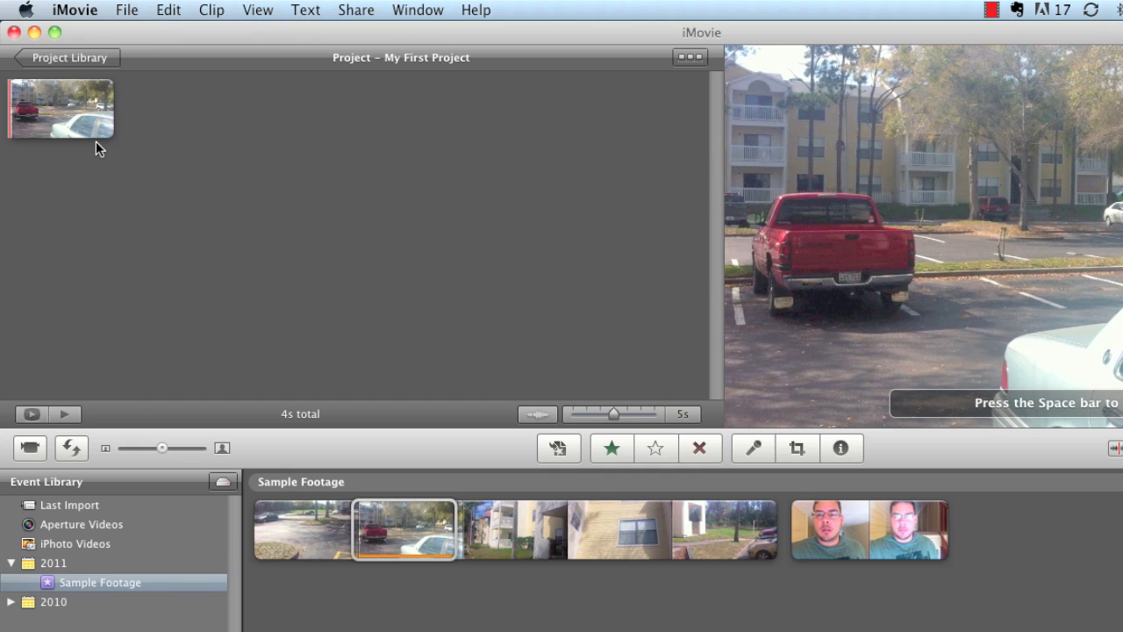
{"action": "key", "text": "space"}
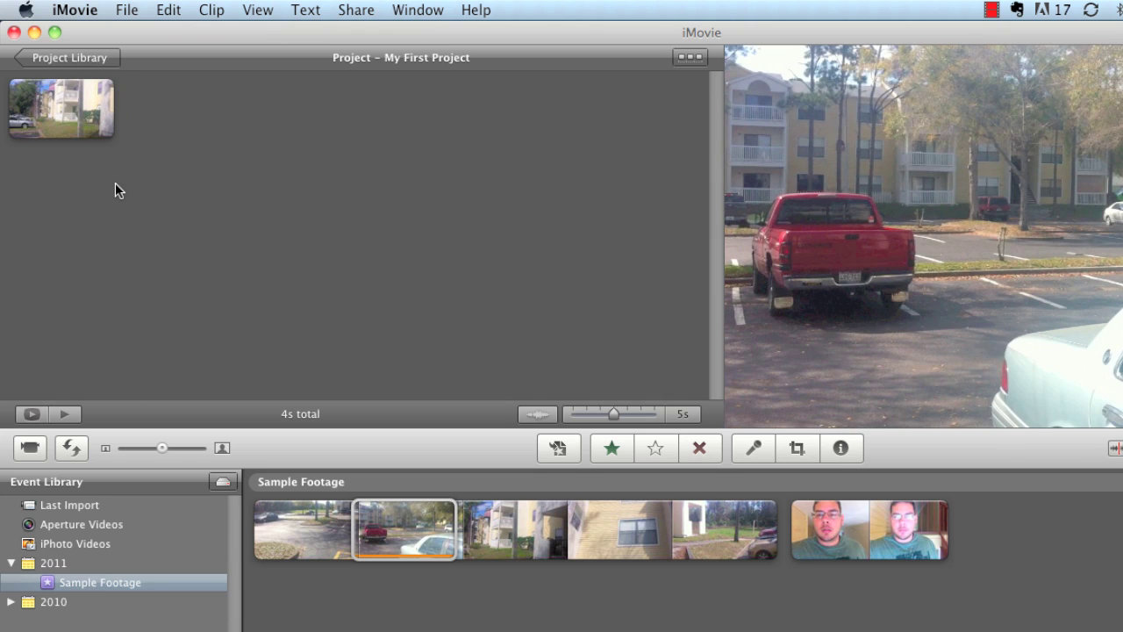
Select a range of the stairway footage and add it to the project
{"action": "left_click", "coordinate": [526, 607]}
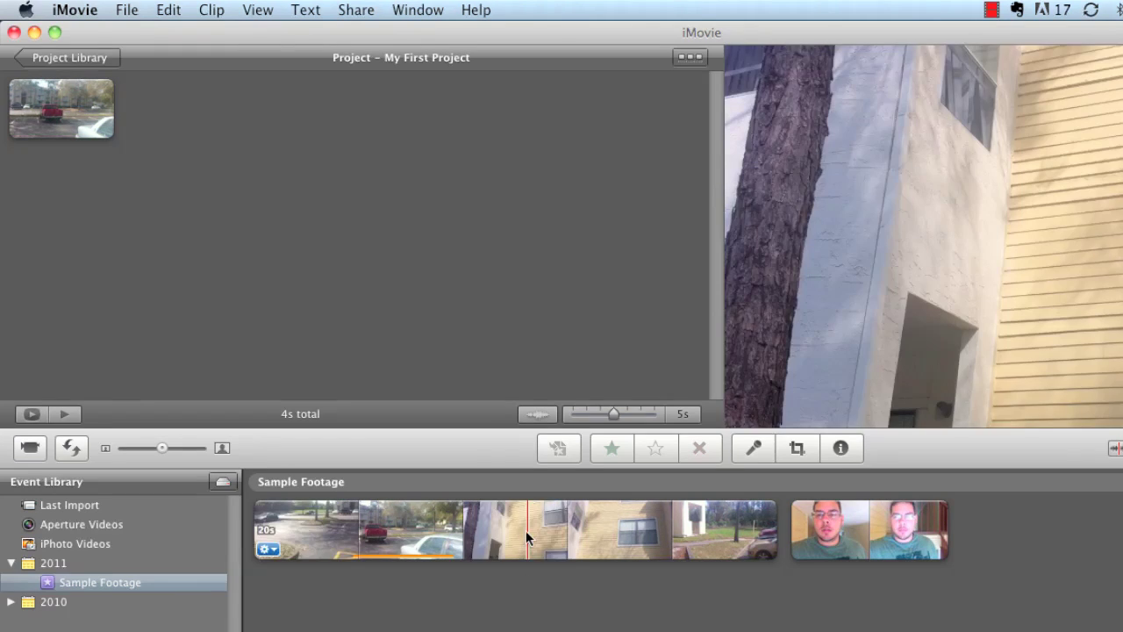
{"action": "left_click", "coordinate": [525, 530]}
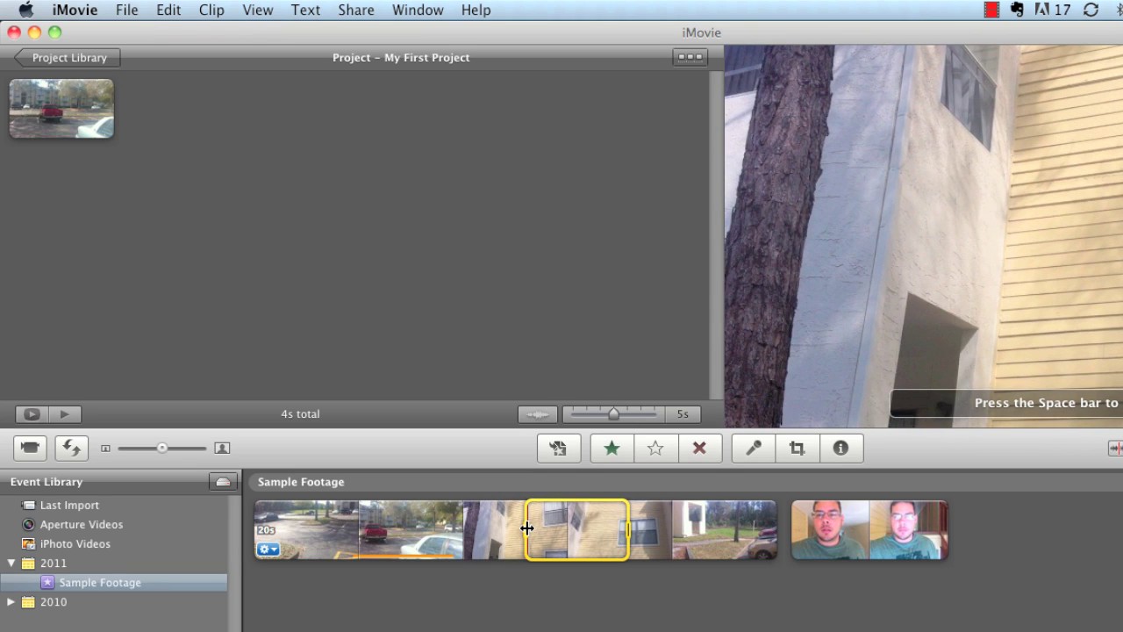
{"action": "left_click_drag", "start_coordinate": [526, 527], "coordinate": [341, 234]}
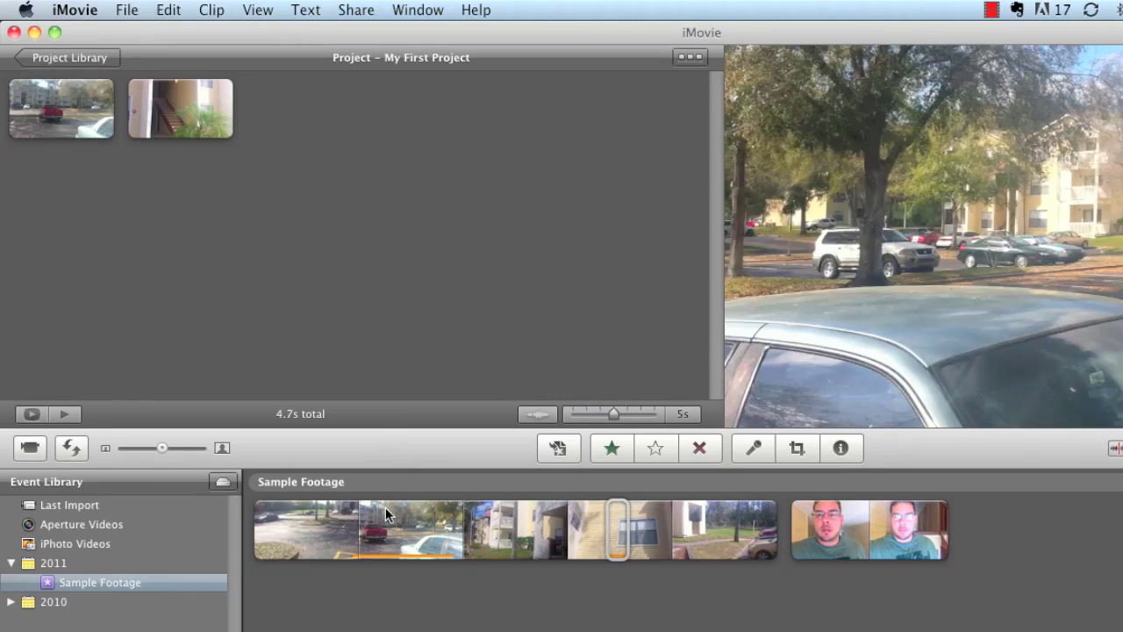
Add two parking-lot shots, including a 2.5-second range, to the project
{"action": "left_click_drag", "start_coordinate": [385, 520], "coordinate": [347, 186]}
{"action": "left_click_drag", "start_coordinate": [432, 526], "coordinate": [367, 526]}
{"action": "mouse_move", "coordinate": [298, 522]}
{"action": "left_mouse_down"}
{"action": "mouse_move", "coordinate": [291, 530]}
{"action": "mouse_move", "coordinate": [324, 532]}
{"action": "mouse_move", "coordinate": [413, 200]}
{"action": "left_mouse_up"}
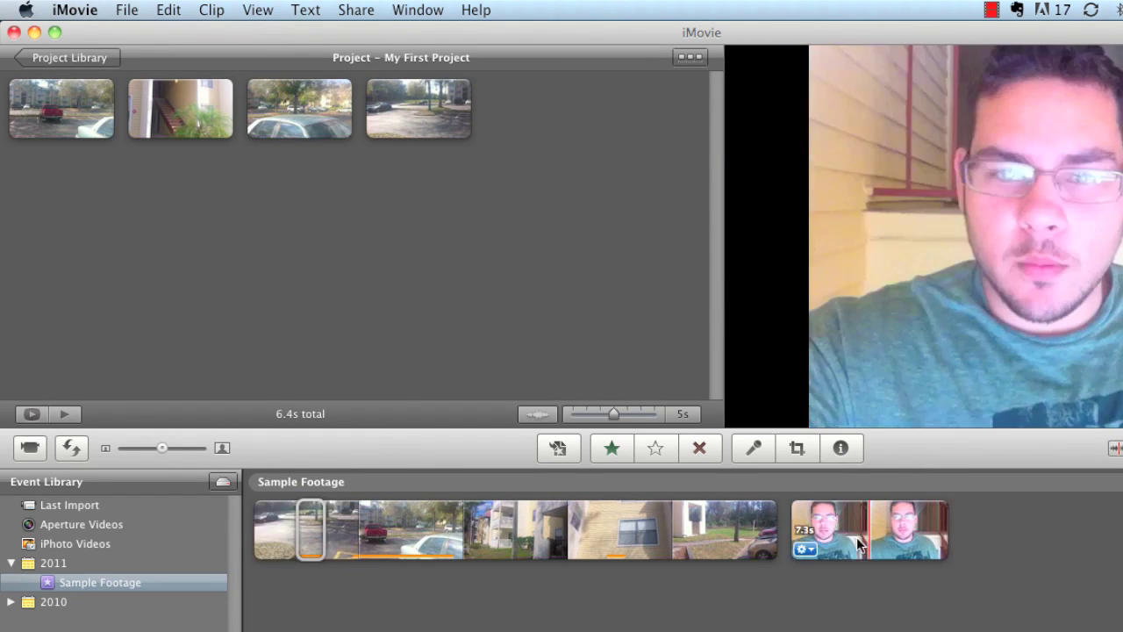
Add 1.1 seconds of the talking-head clip and play back the 7.5-second project
{"action": "mouse_move", "coordinate": [838, 541]}
{"action": "left_click_drag", "start_coordinate": [837, 542], "coordinate": [649, 272]}
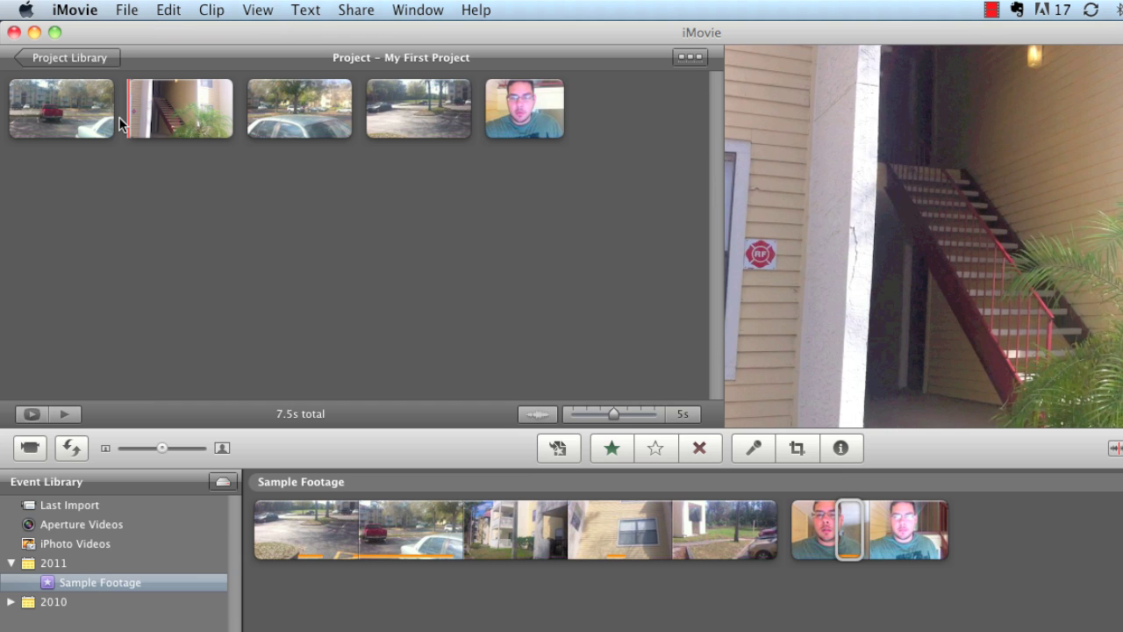
{"action": "key", "text": "space"}
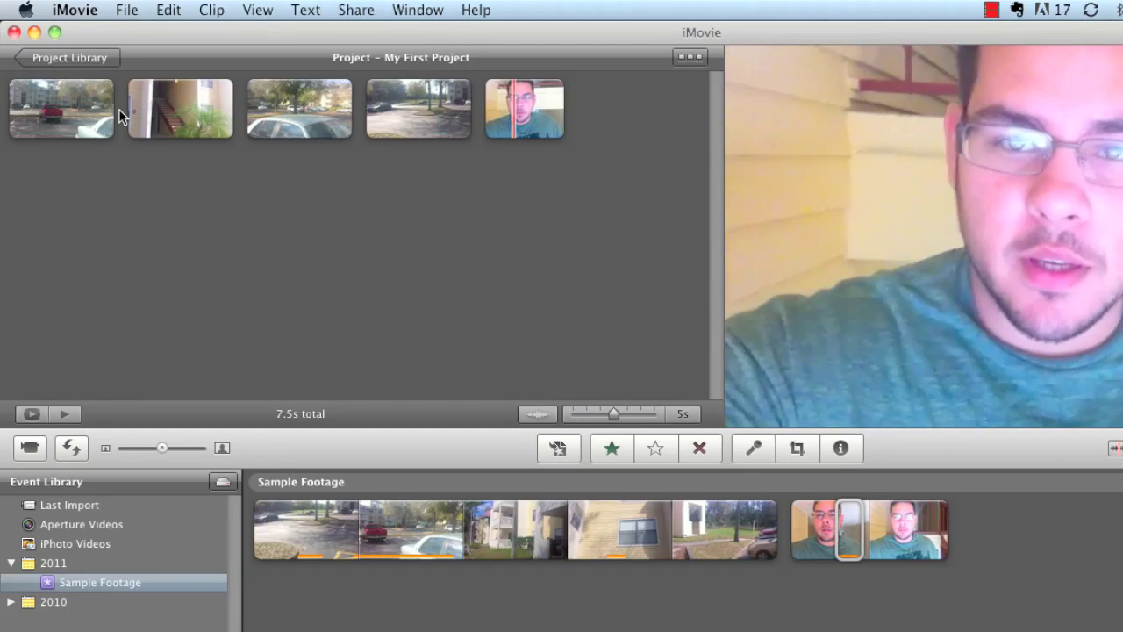
{"action": "key", "text": "space"}
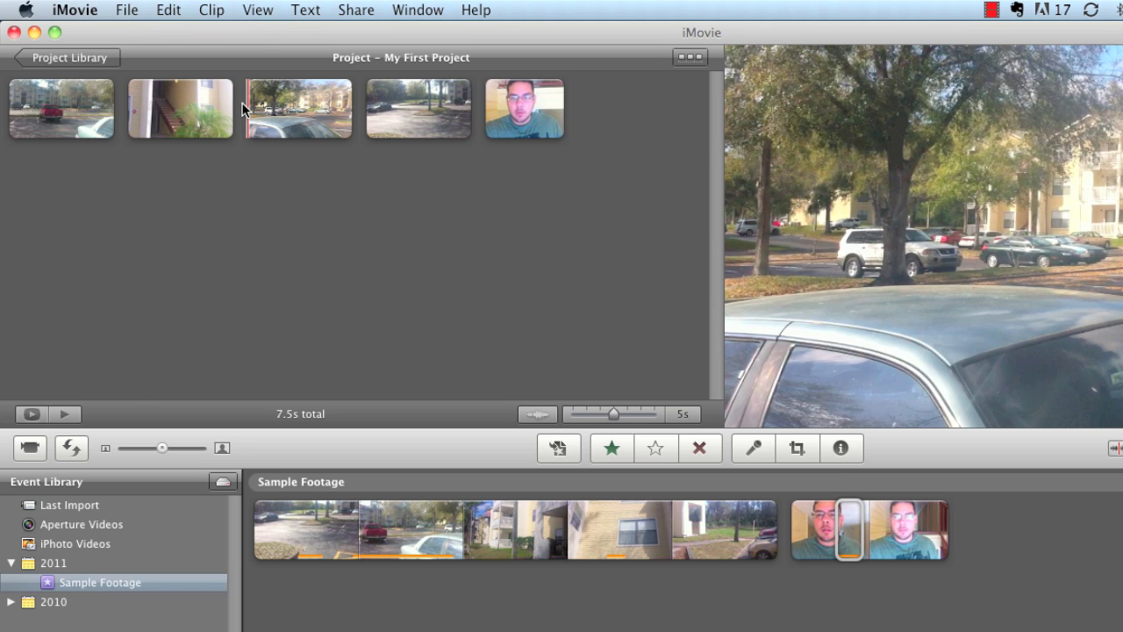
Move the talking-head clip from the end to second place, after the red-truck clip, and preview
{"action": "key", "text": "space"}
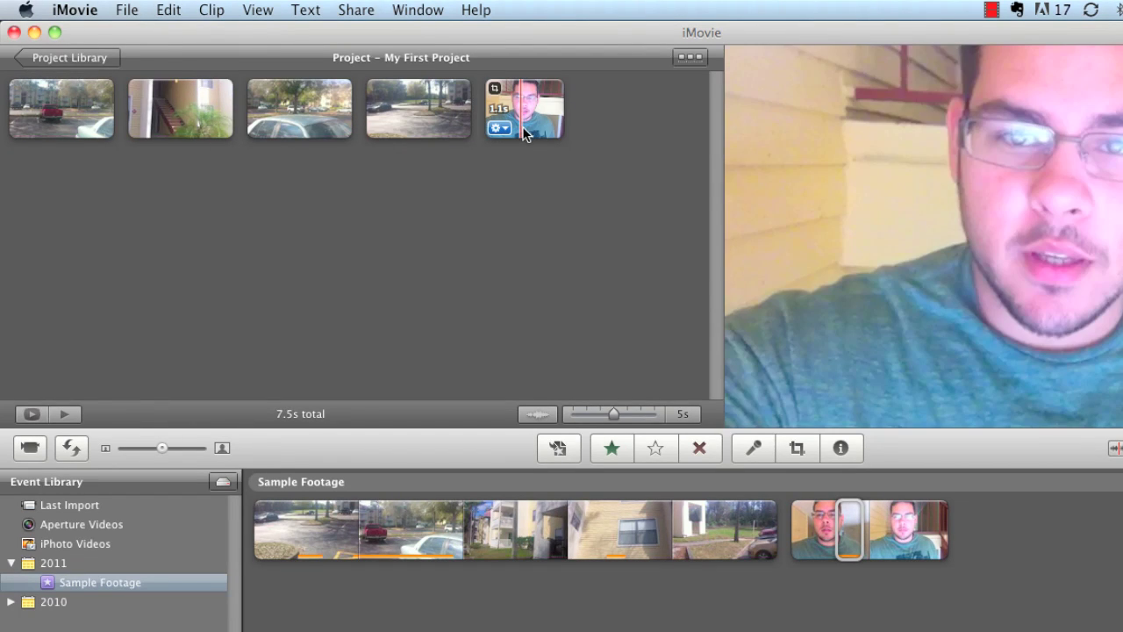
{"action": "left_click", "coordinate": [527, 112]}
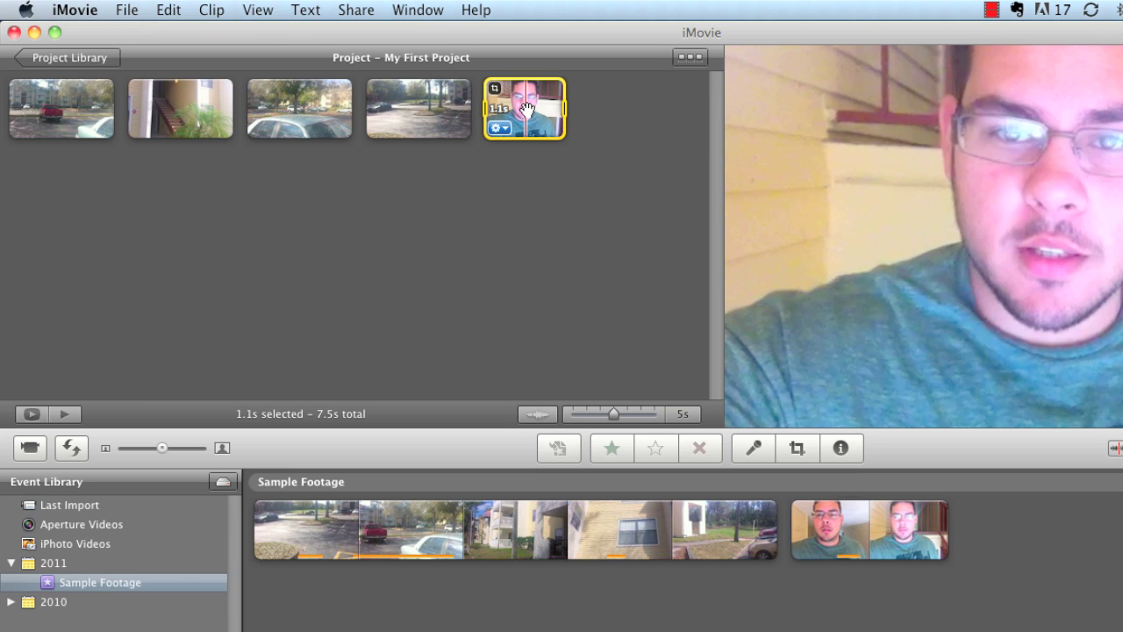
{"action": "left_click_drag", "start_coordinate": [526, 107], "coordinate": [127, 108]}
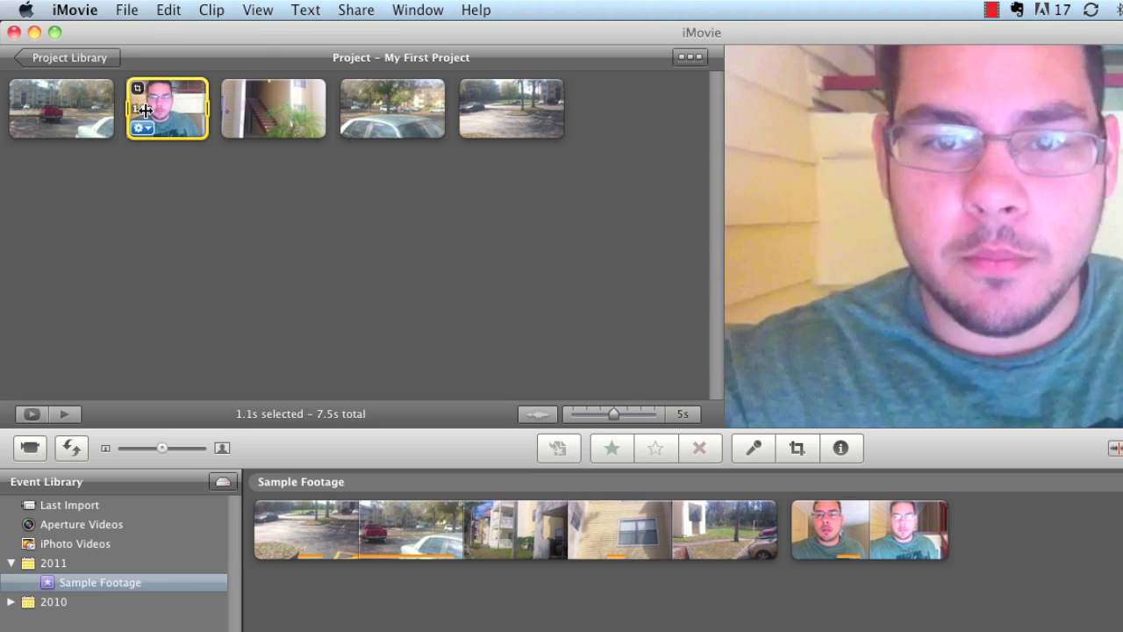
{"action": "key", "text": "space"}
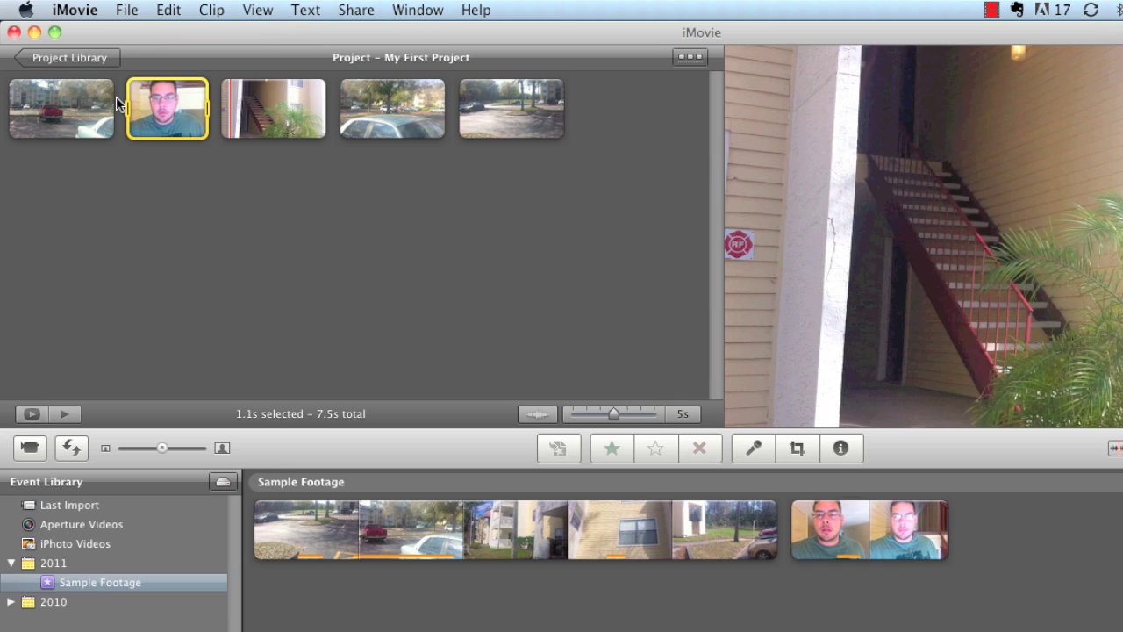
Deselect the clip and browse the Transitions collection to find Mosaic
{"action": "left_click", "coordinate": [175, 224]}
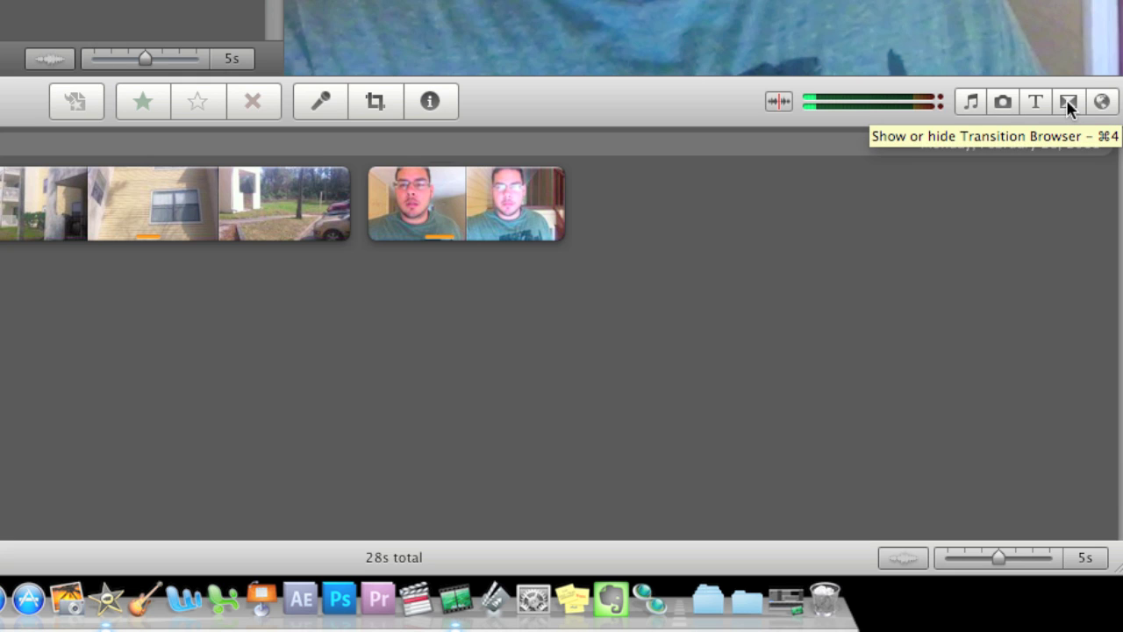
{"action": "left_click", "coordinate": [1066, 101]}
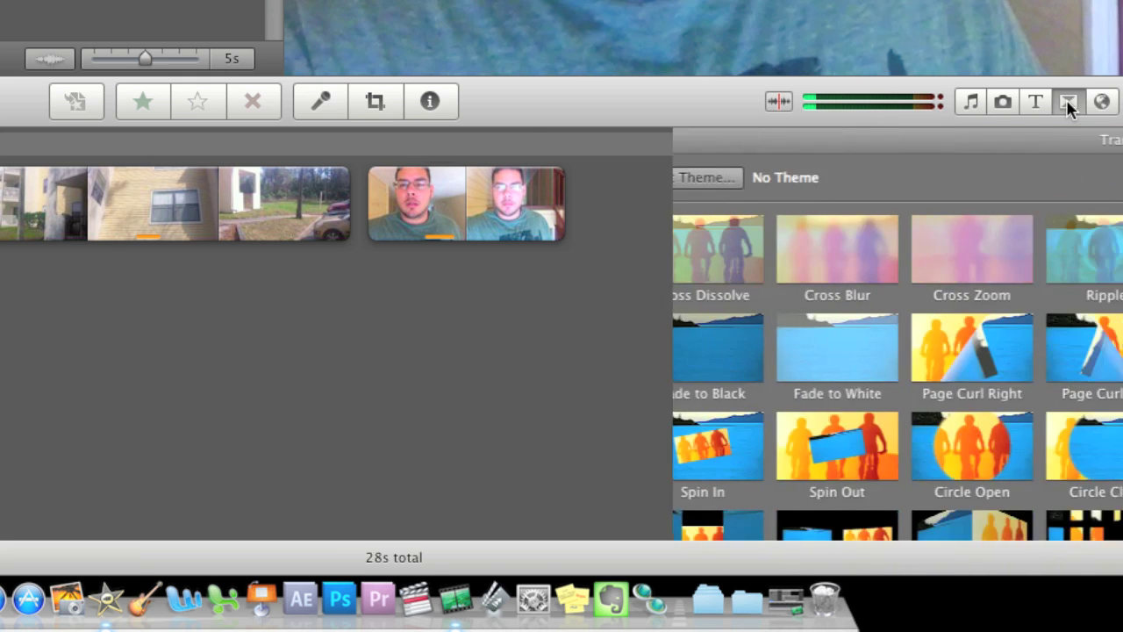
{"action": "scroll", "coordinate": [967, 219], "scroll_direction": "down", "scroll_amount": 5}
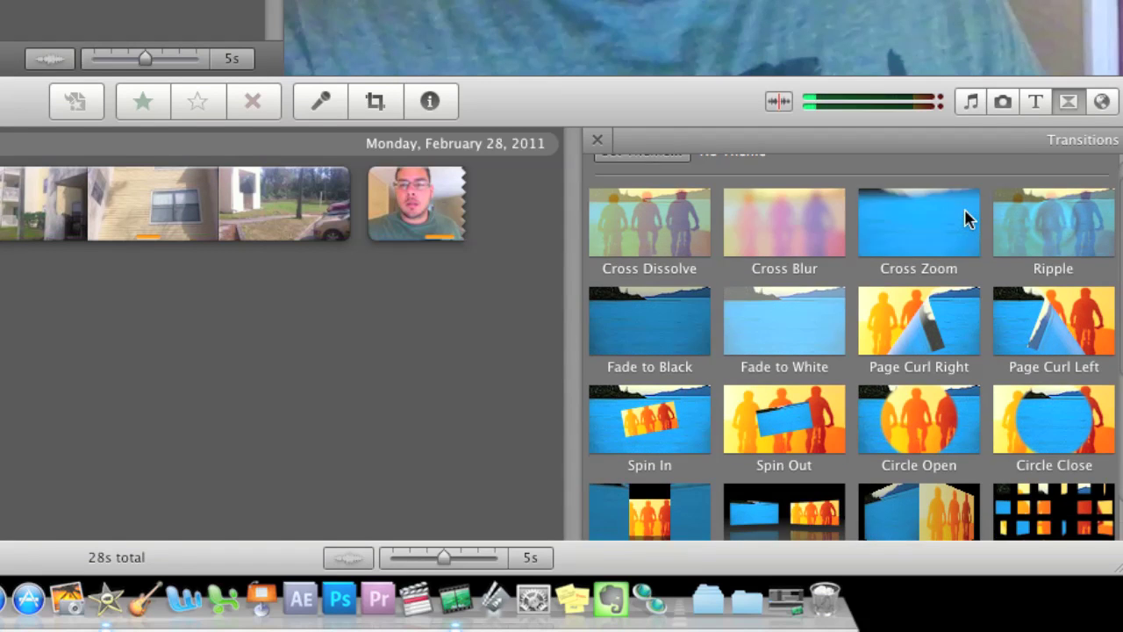
{"action": "scroll", "coordinate": [967, 219], "scroll_direction": "down", "scroll_amount": 2}
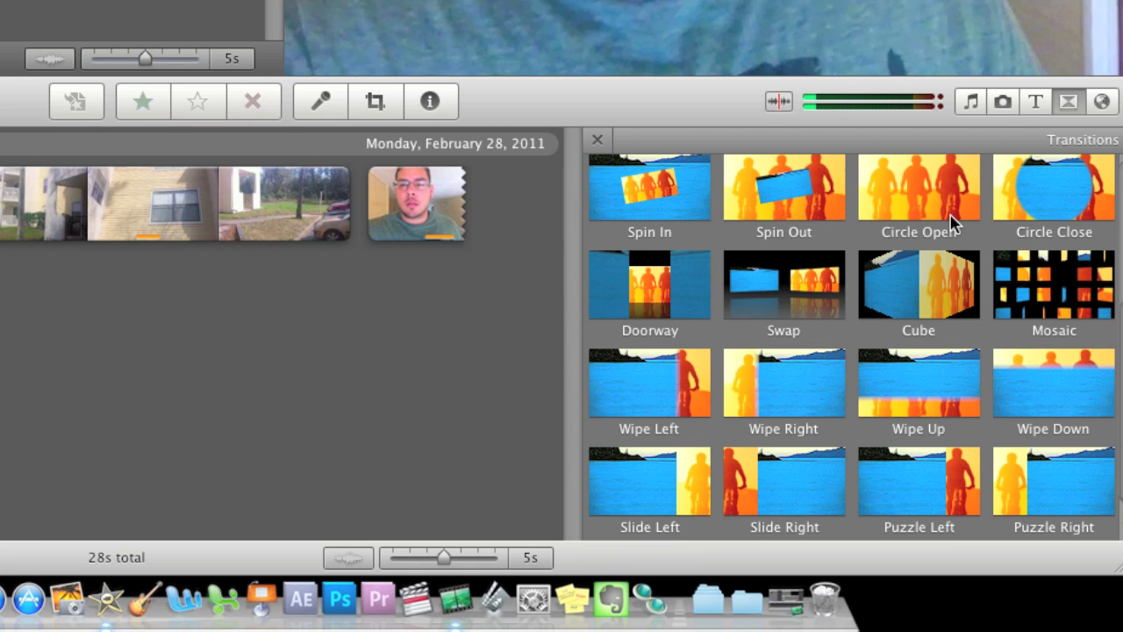
{"action": "scroll", "coordinate": [954, 223], "scroll_direction": "up", "scroll_amount": 3}
{"action": "scroll", "coordinate": [955, 224], "scroll_direction": "up", "scroll_amount": 4}
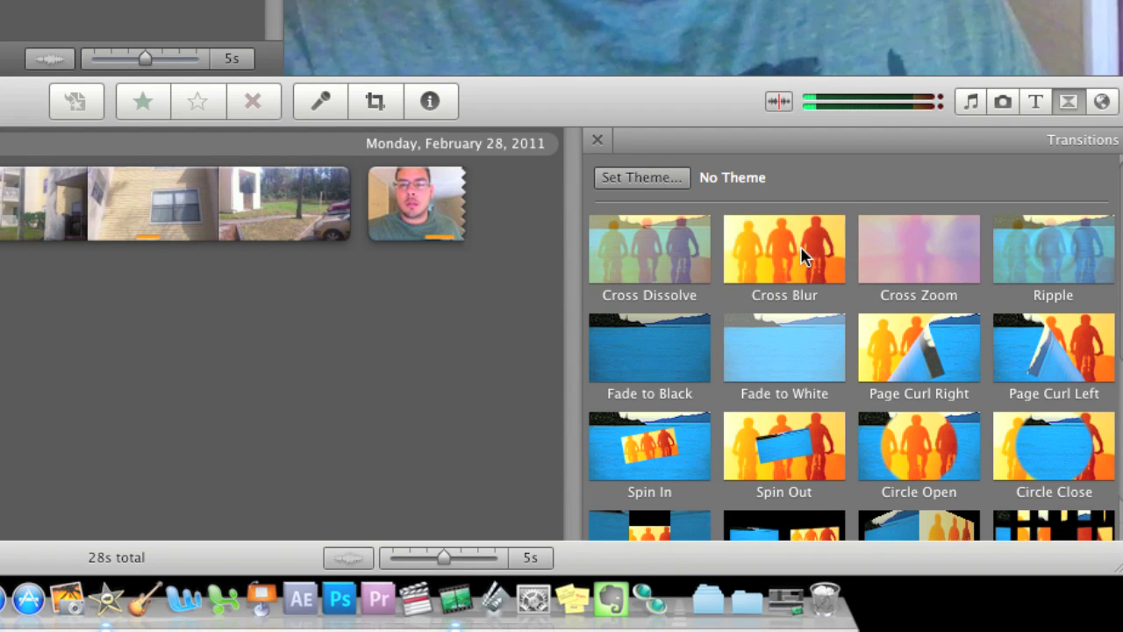
{"action": "scroll", "coordinate": [801, 250], "scroll_direction": "down", "scroll_amount": 2}
{"action": "scroll", "coordinate": [801, 253], "scroll_direction": "down", "scroll_amount": 4}
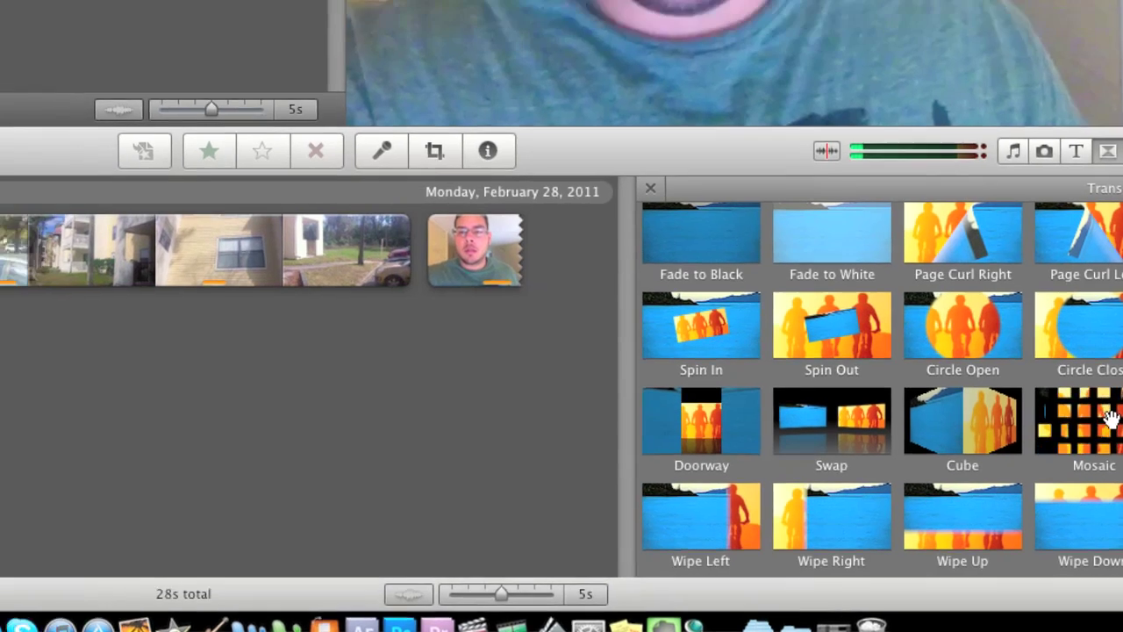
Drop the Mosaic transition between the opening parking-lot clip and the talking-head clip
{"action": "left_click_drag", "start_coordinate": [1072, 377], "coordinate": [0, 0]}
{"action": "left_click_drag", "start_coordinate": [320, 302], "coordinate": [122, 129]}
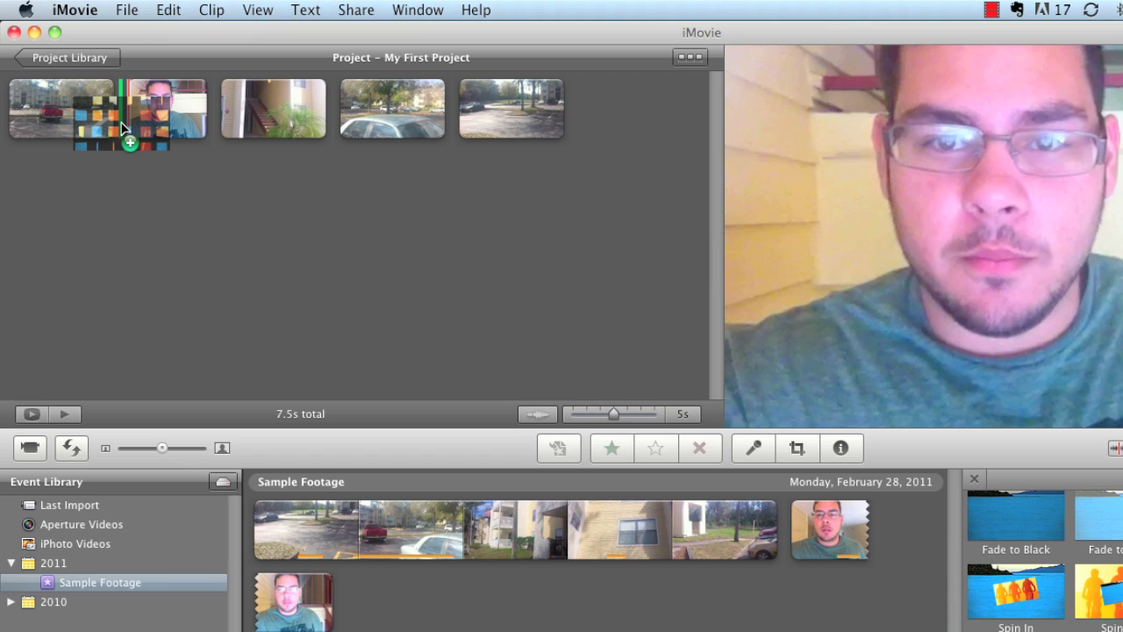
{"action": "left_click_drag", "start_coordinate": [122, 128], "coordinate": [120, 128]}
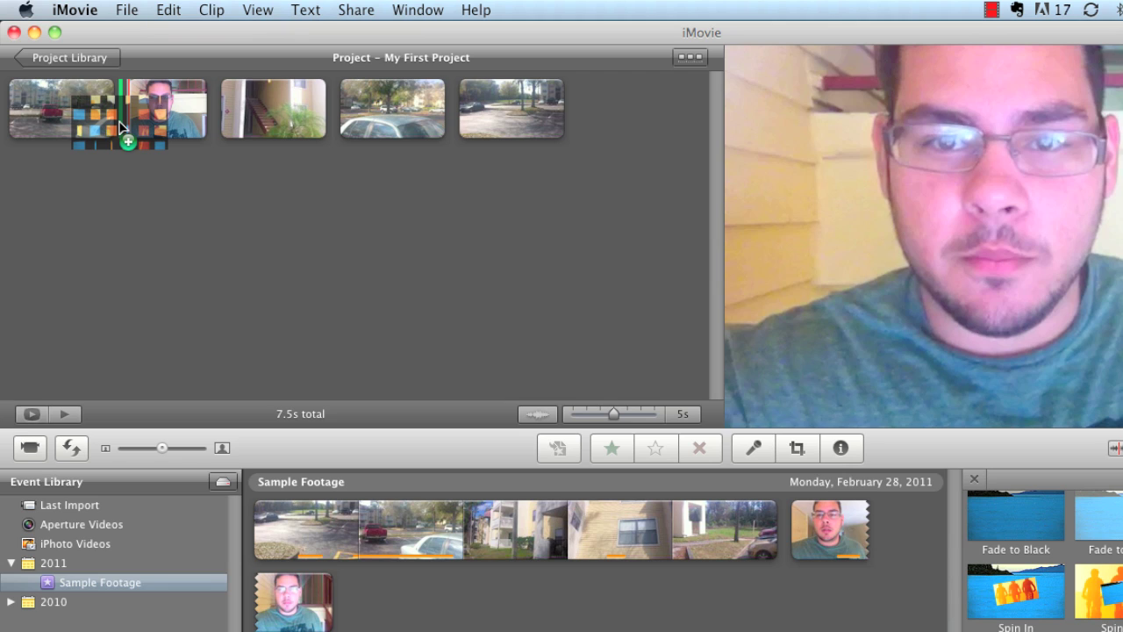
{"action": "left_click_drag", "start_coordinate": [120, 124], "coordinate": [119, 122]}
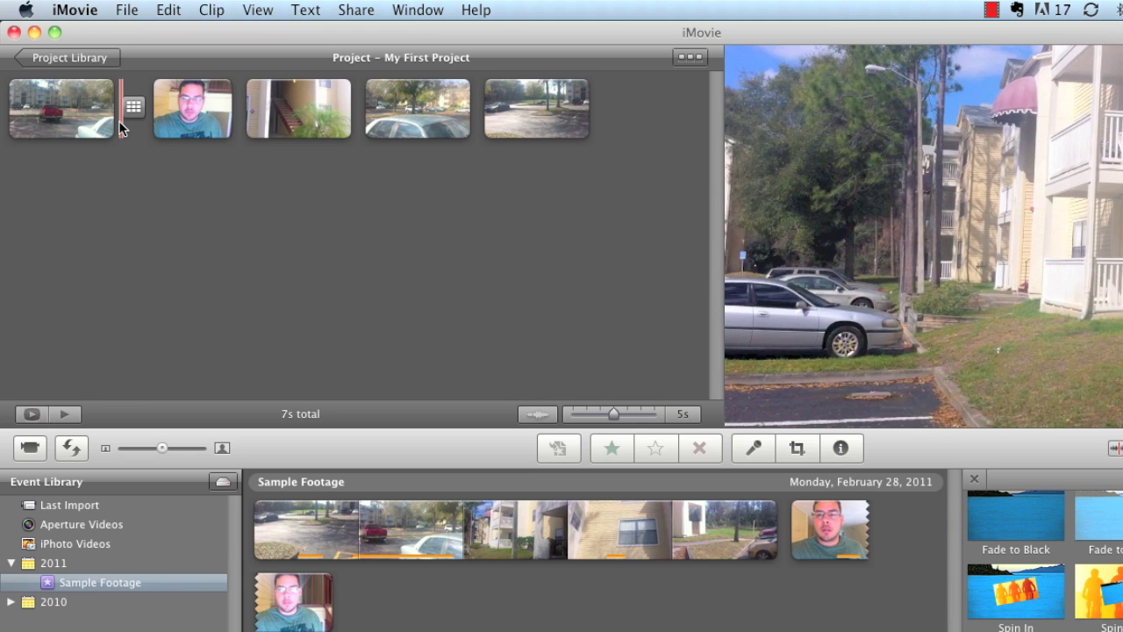
{"action": "mouse_move", "coordinate": [130, 105]}
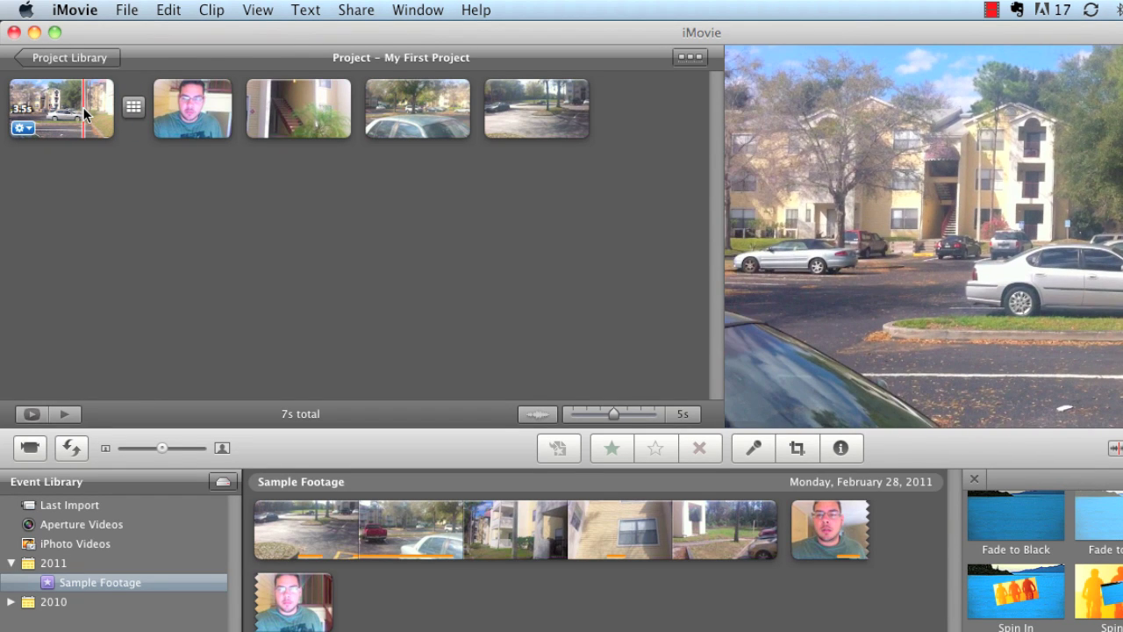
Play the 7-second project through the Mosaic transition, then select the talking-head clip
{"action": "key", "text": "space"}
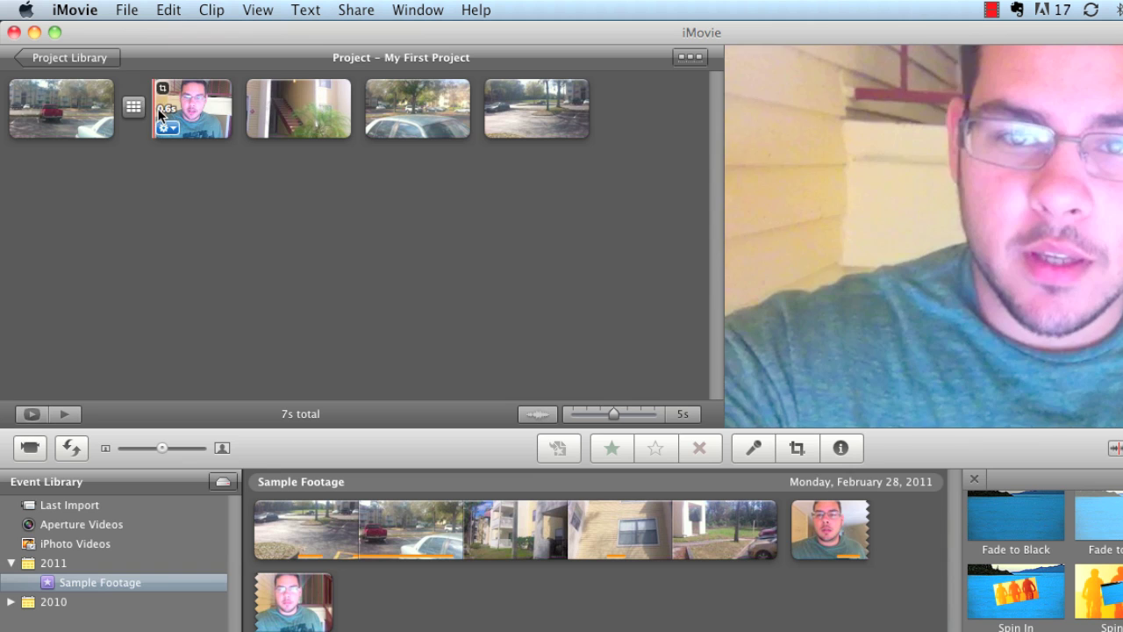
{"action": "left_click", "coordinate": [227, 115]}
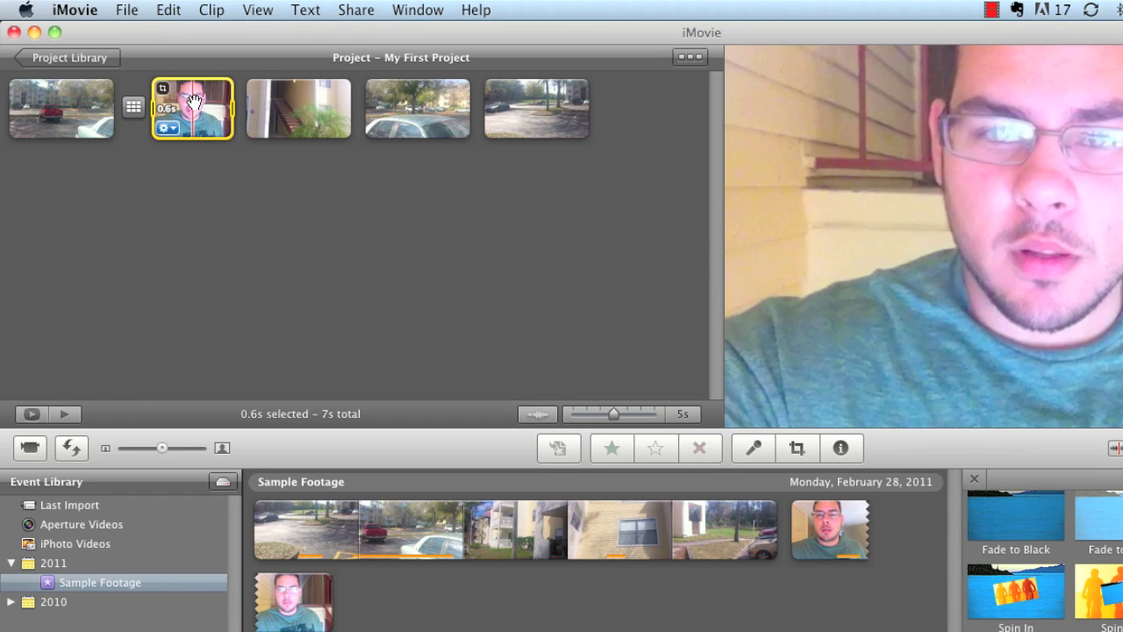
Bring up the talking-head clip's Inspector and look through its Clip, Video and Audio tabs
{"action": "double_click", "coordinate": [193, 103]}
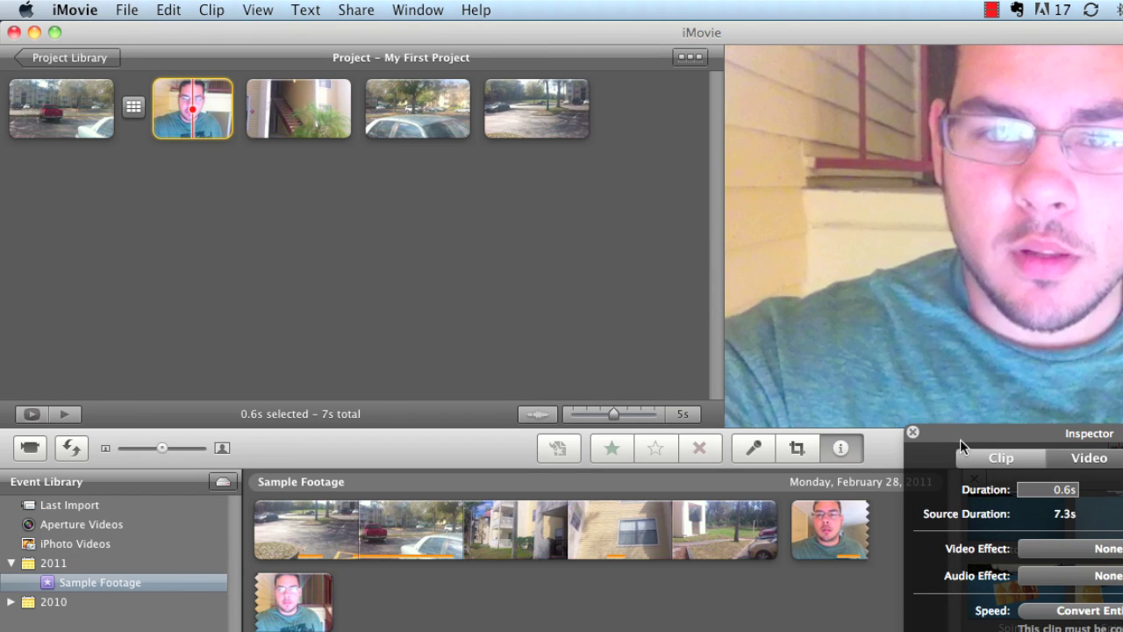
{"action": "left_click_drag", "start_coordinate": [959, 437], "coordinate": [225, 172]}
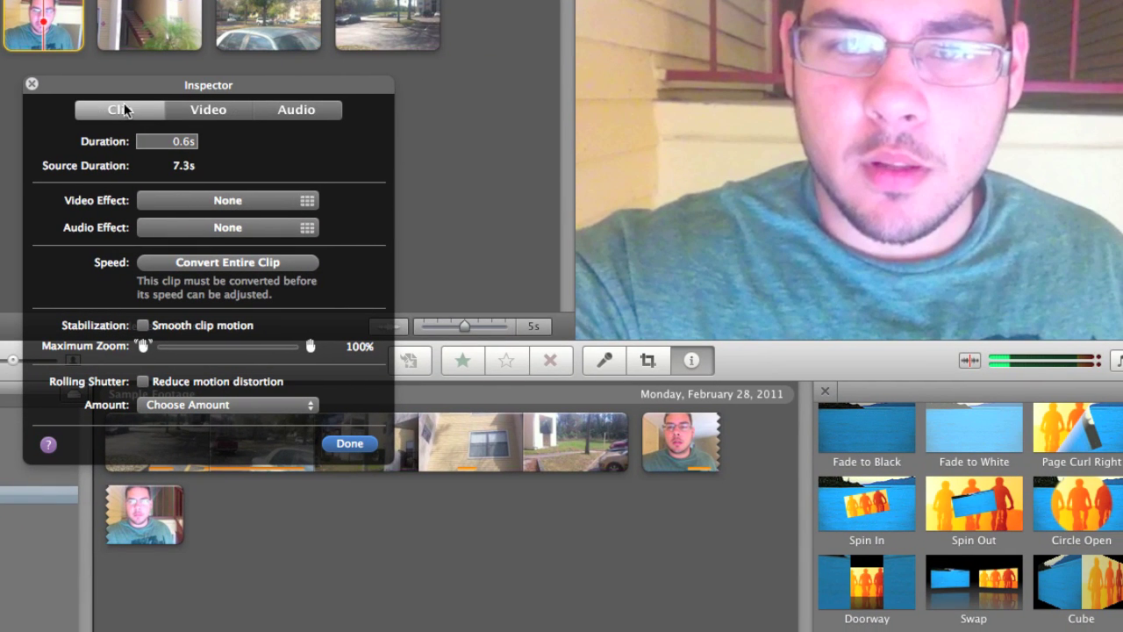
{"action": "left_click", "coordinate": [203, 110]}
{"action": "left_click", "coordinate": [294, 110]}
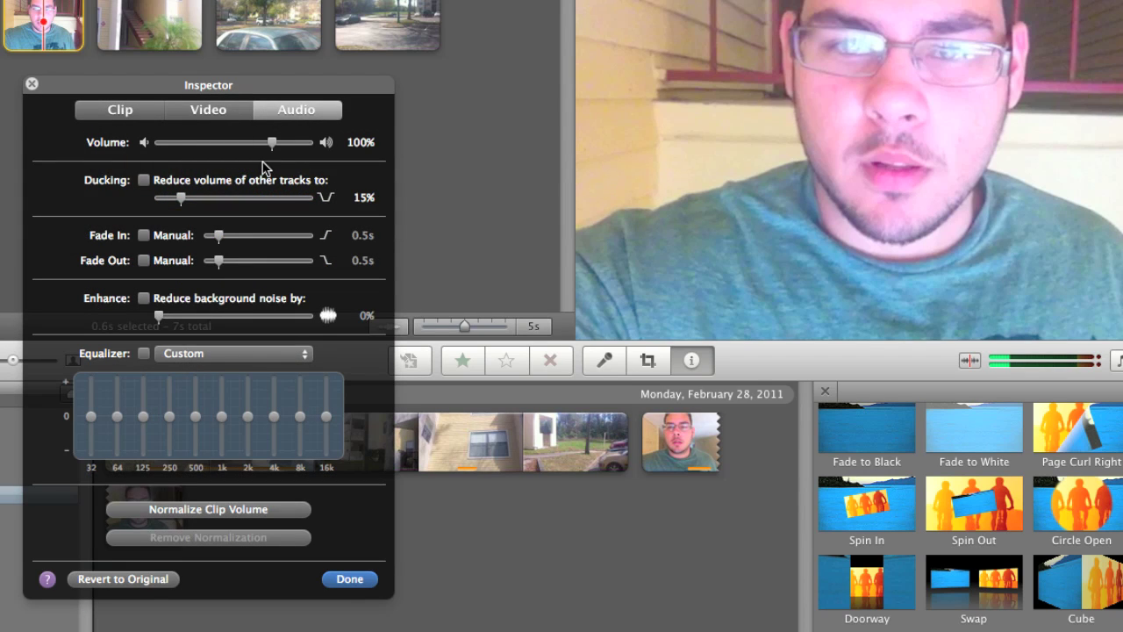
{"action": "left_click", "coordinate": [189, 115]}
{"action": "left_click", "coordinate": [132, 118]}
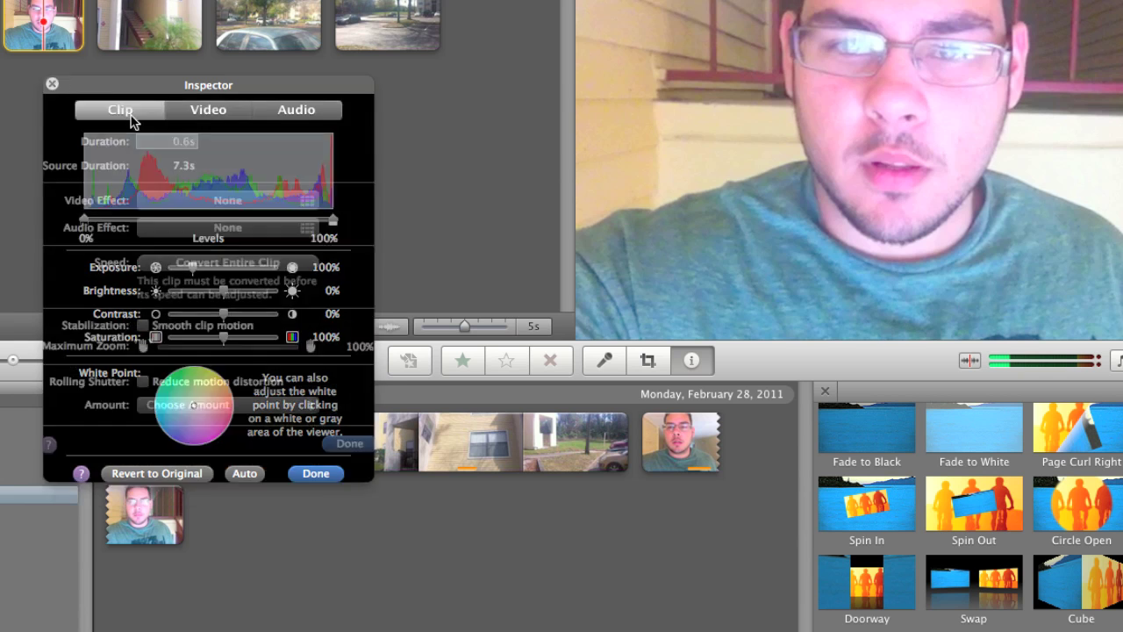
{"action": "left_click", "coordinate": [153, 201]}
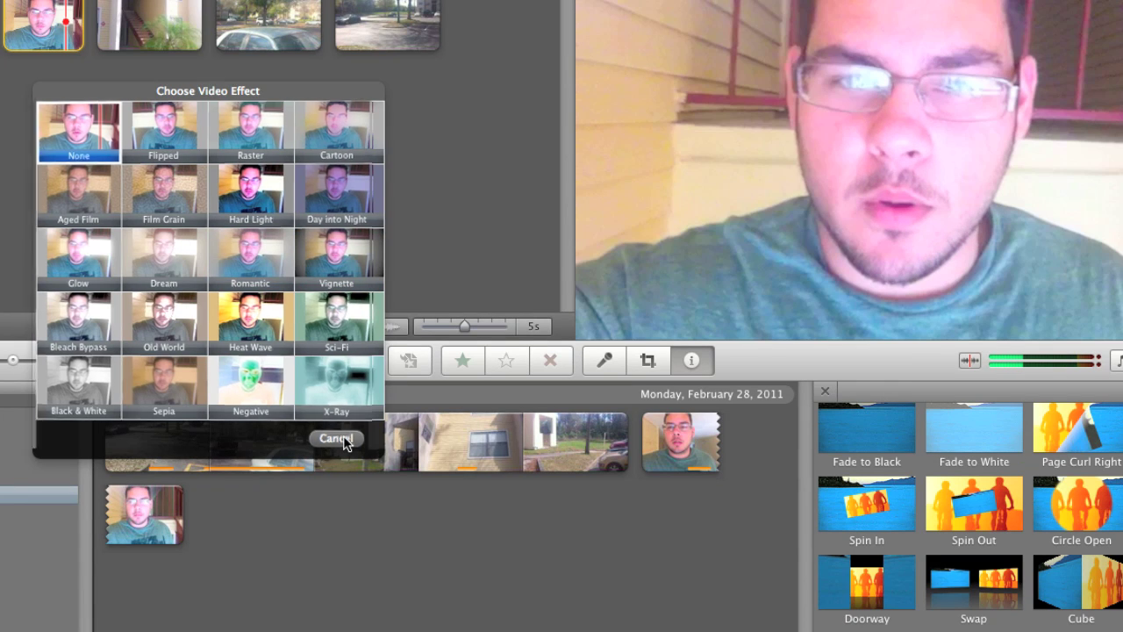
{"action": "left_click", "coordinate": [343, 438]}
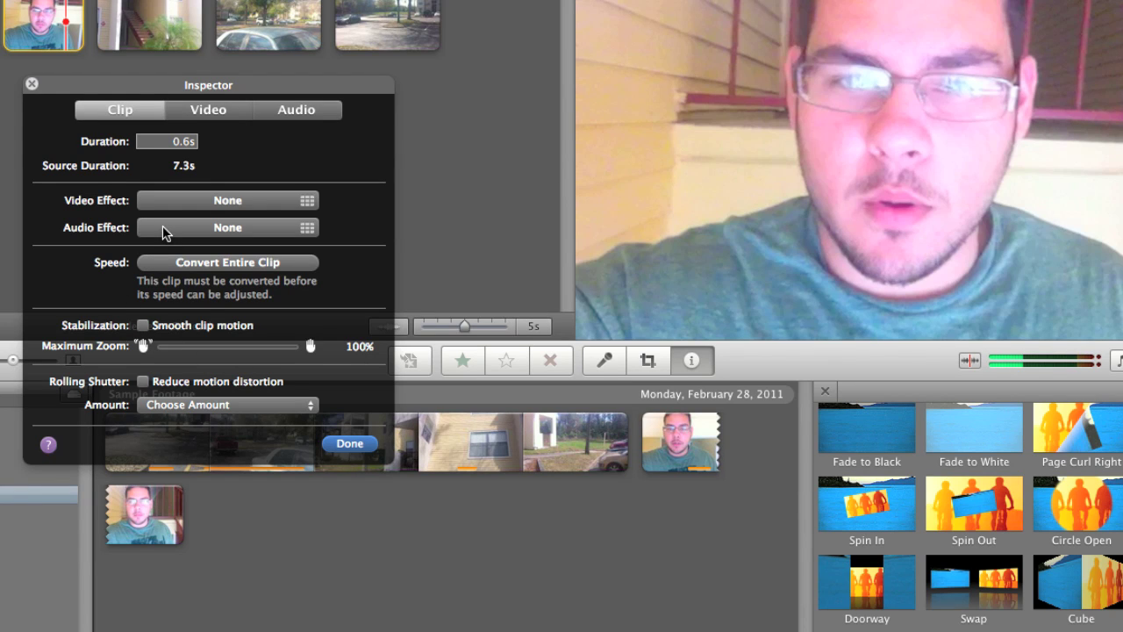
Try Levels black and white points, then lower the talking-head clip's exposure from 152% to 96%
{"action": "left_click", "coordinate": [202, 118]}
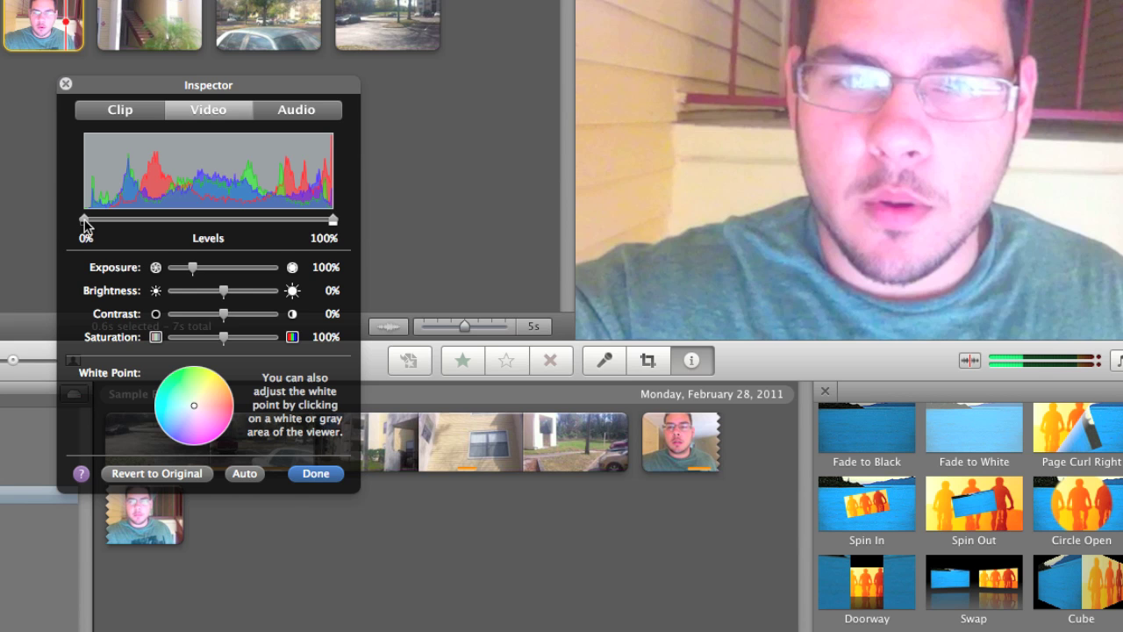
{"action": "mouse_move", "coordinate": [85, 224]}
{"action": "left_mouse_down"}
{"action": "mouse_move", "coordinate": [224, 224]}
{"action": "mouse_move", "coordinate": [86, 220]}
{"action": "left_mouse_up"}
{"action": "mouse_move", "coordinate": [335, 218]}
{"action": "left_mouse_down"}
{"action": "mouse_move", "coordinate": [149, 226]}
{"action": "mouse_move", "coordinate": [336, 227]}
{"action": "left_mouse_up"}
{"action": "left_click_drag", "start_coordinate": [83, 226], "coordinate": [5, 219]}
{"action": "left_click_drag", "start_coordinate": [333, 220], "coordinate": [404, 237]}
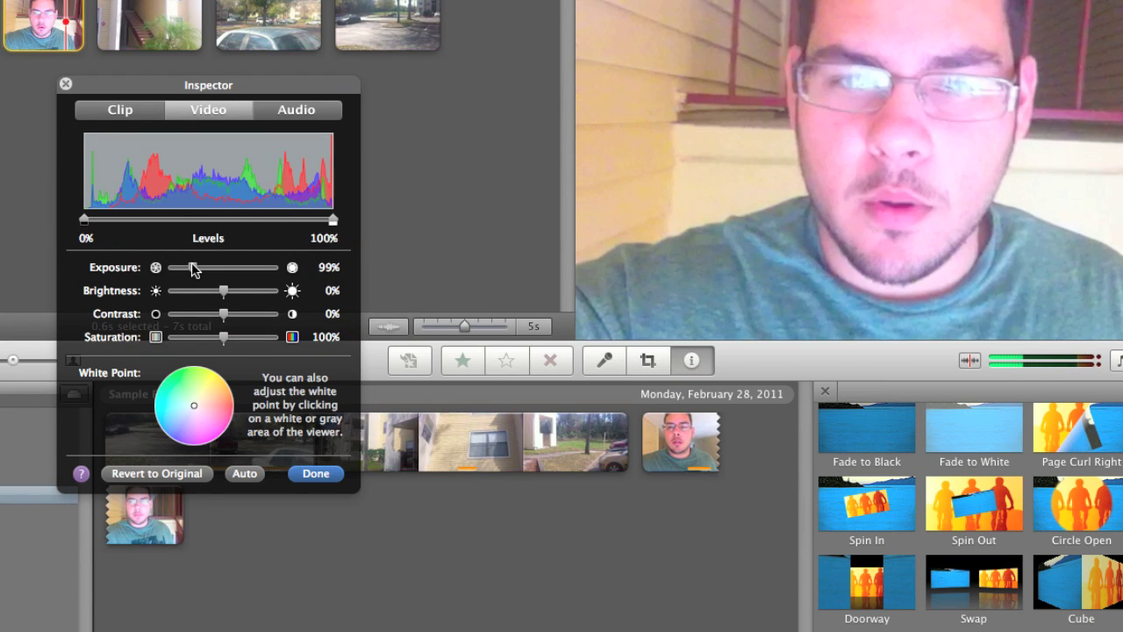
{"action": "mouse_move", "coordinate": [193, 270]}
{"action": "left_mouse_down"}
{"action": "mouse_move", "coordinate": [176, 271]}
{"action": "mouse_move", "coordinate": [208, 271]}
{"action": "left_mouse_up"}
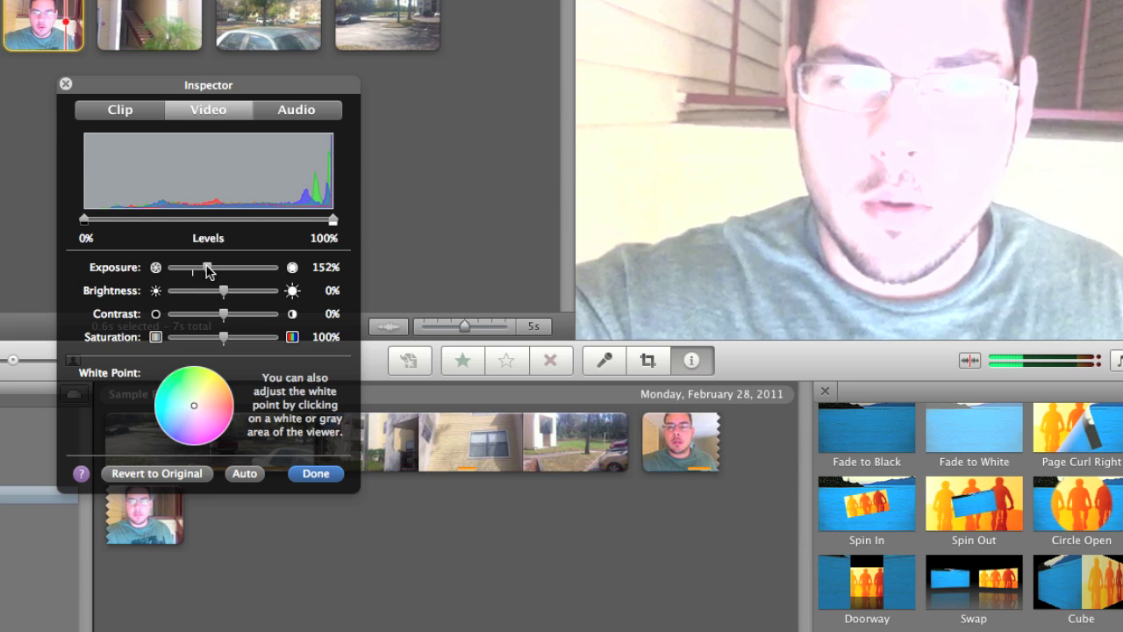
{"action": "left_click_drag", "start_coordinate": [208, 270], "coordinate": [194, 279]}
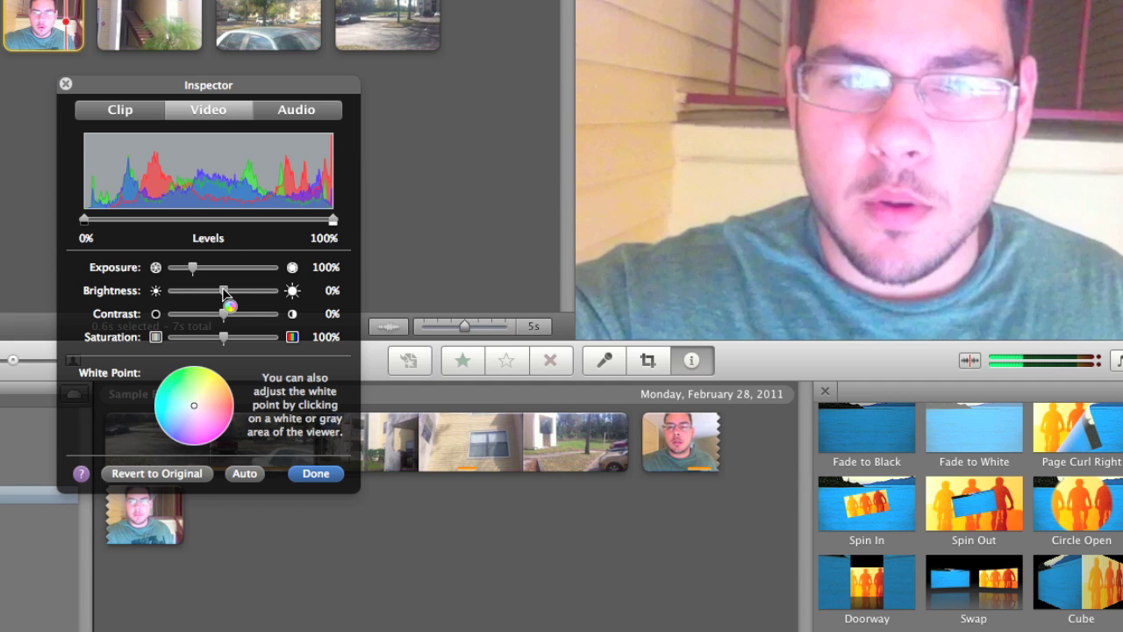
Trial brightness at -56% and a small exposure bump, then undo back to 100% exposure, 0% brightness
{"action": "mouse_move", "coordinate": [224, 292]}
{"action": "left_mouse_down"}
{"action": "mouse_move", "coordinate": [176, 299]}
{"action": "mouse_move", "coordinate": [249, 304]}
{"action": "mouse_move", "coordinate": [237, 305]}
{"action": "left_mouse_up"}
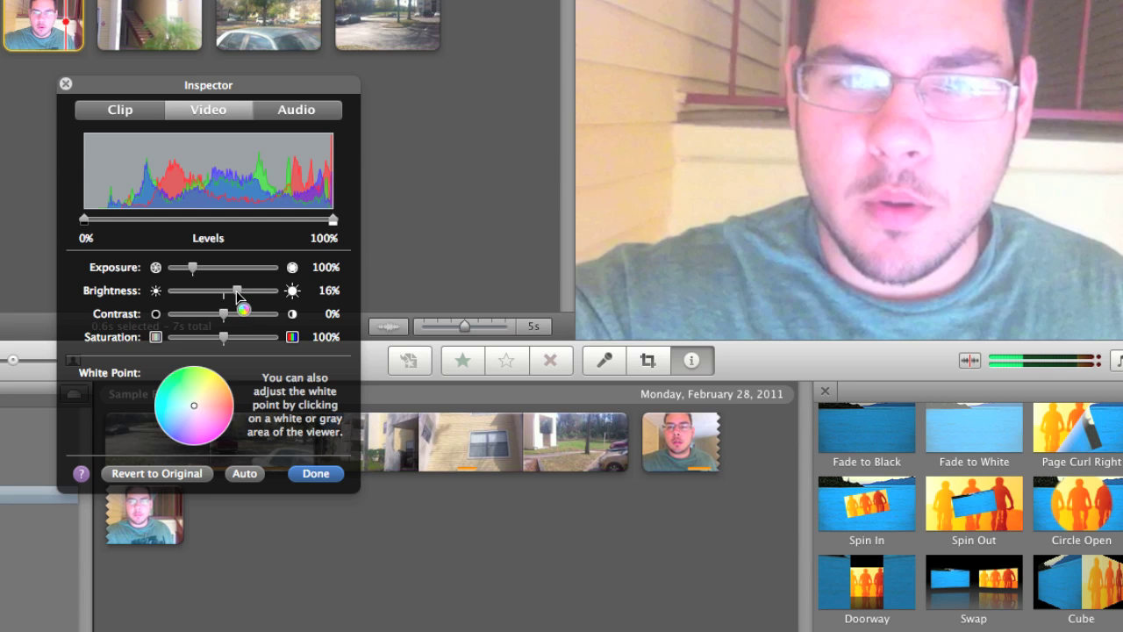
{"action": "left_click_drag", "start_coordinate": [192, 268], "coordinate": [197, 272]}
{"action": "key", "text": "super+z"}
{"action": "key", "text": "super+z"}
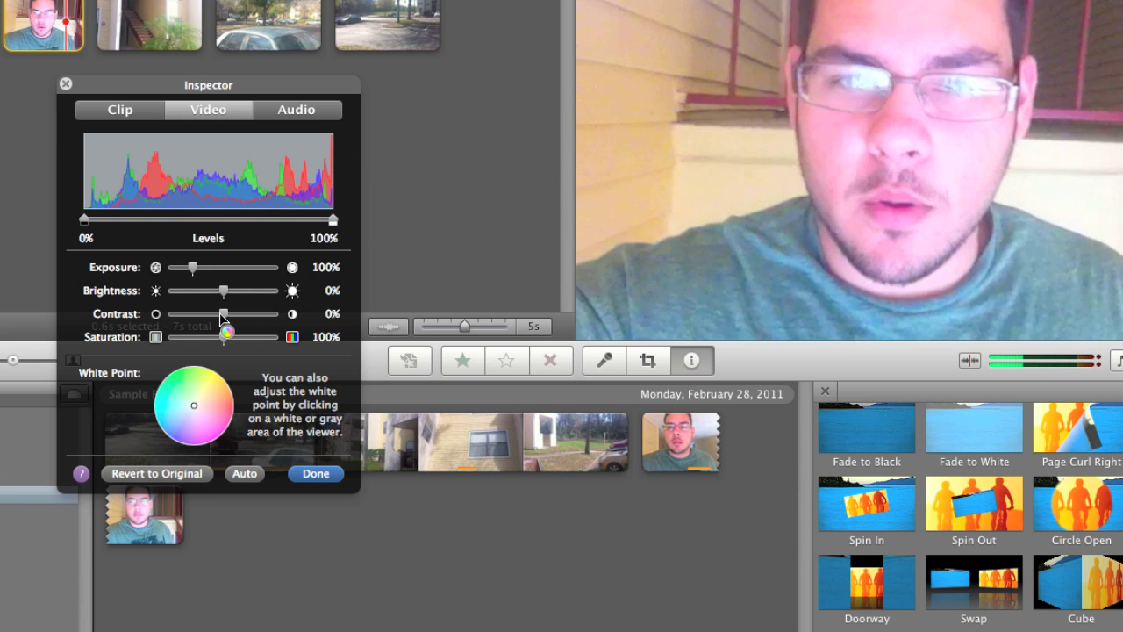
{"action": "left_click_drag", "start_coordinate": [222, 318], "coordinate": [284, 320]}
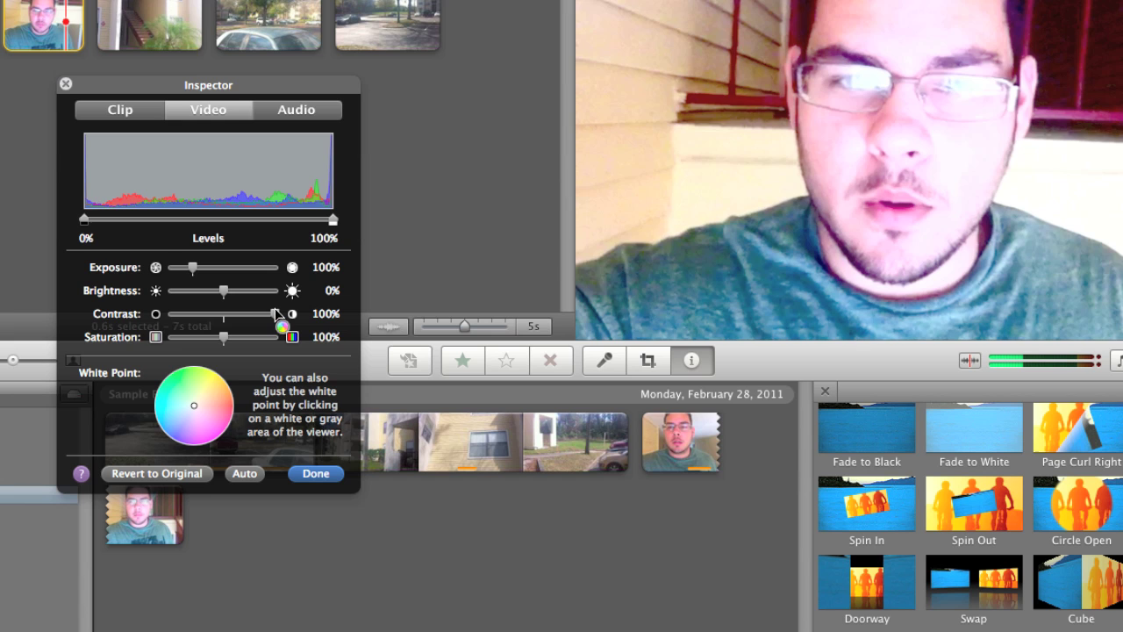
{"action": "left_click_drag", "start_coordinate": [274, 313], "coordinate": [224, 345]}
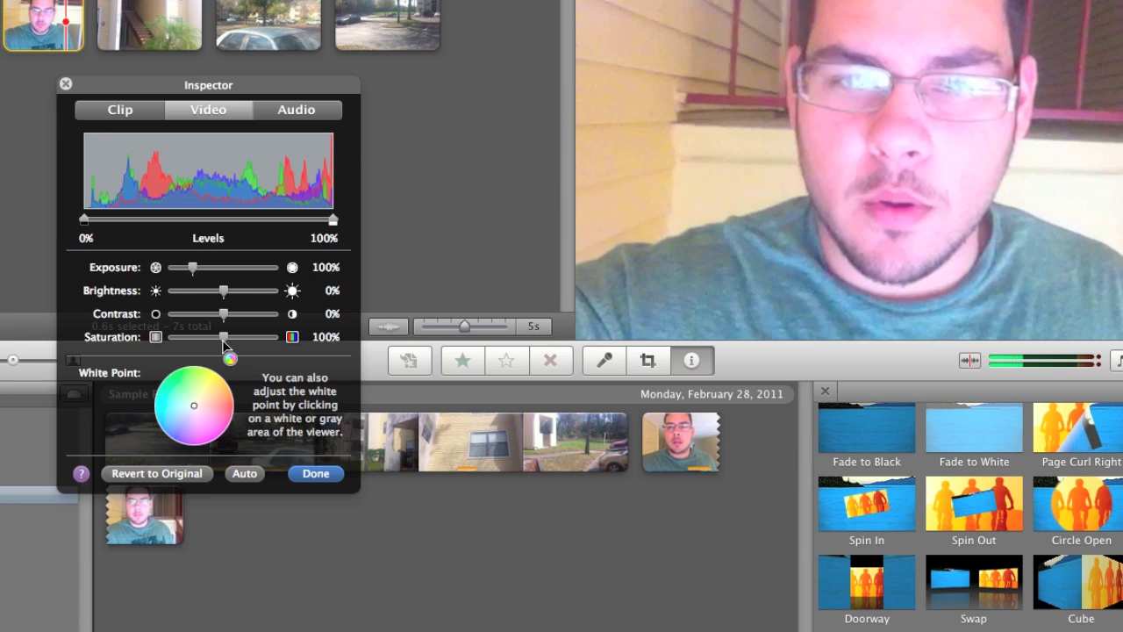
Trial saturation at 64% and restore 100%, then shift the white point to tint the clip cyan-green
{"action": "left_click_drag", "start_coordinate": [222, 339], "coordinate": [204, 345]}
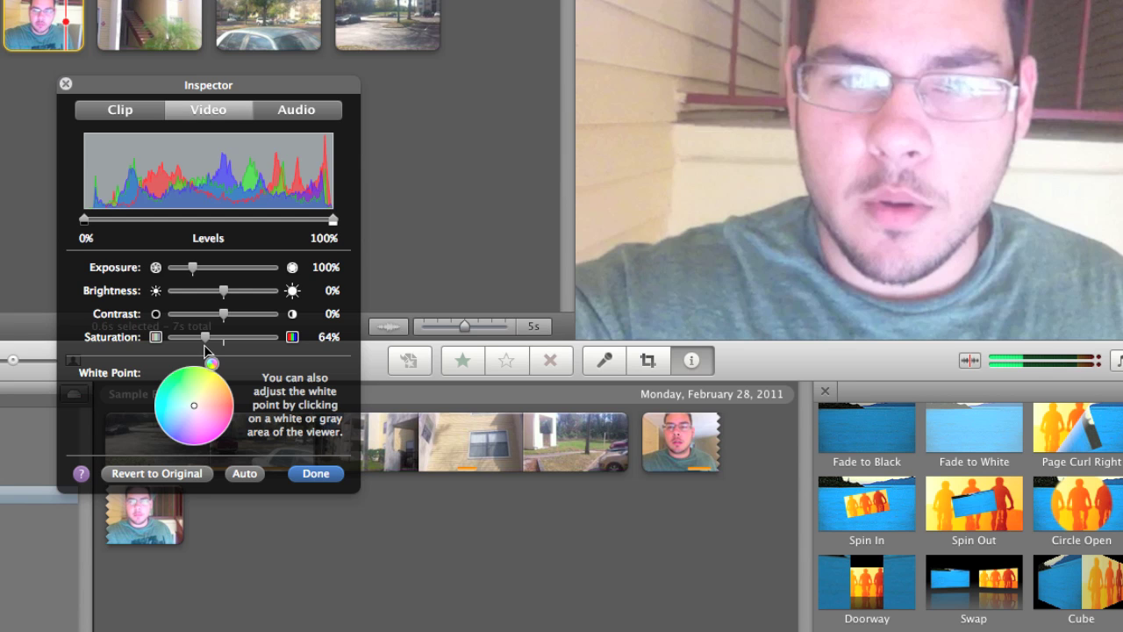
{"action": "left_click_drag", "start_coordinate": [207, 341], "coordinate": [223, 338]}
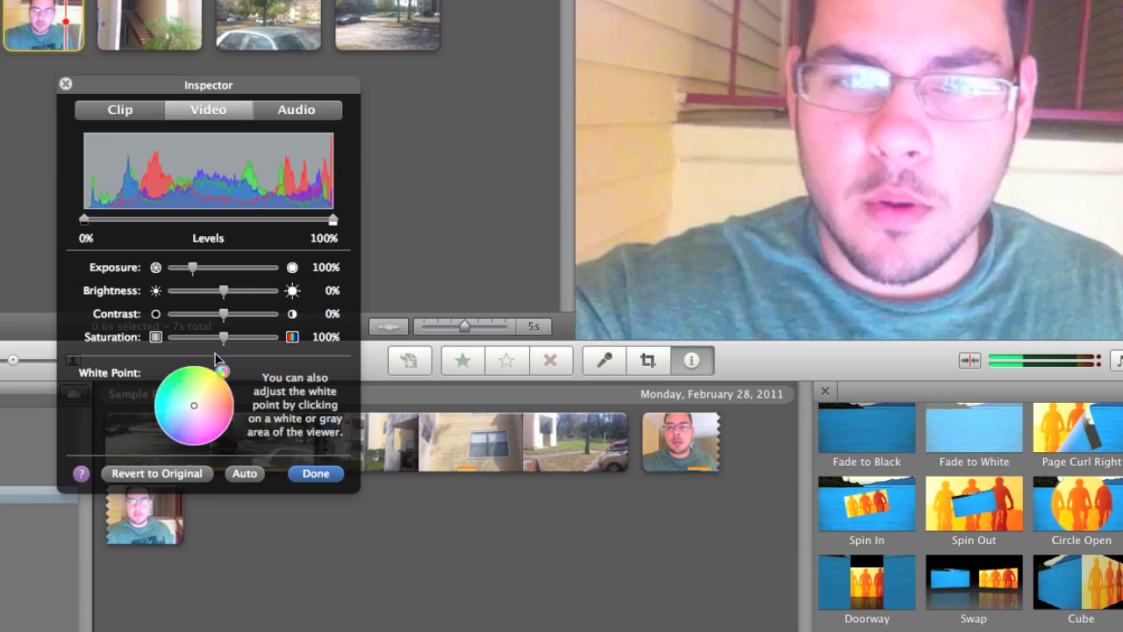
{"action": "left_click_drag", "start_coordinate": [219, 367], "coordinate": [197, 397]}
{"action": "mouse_move", "coordinate": [192, 406]}
{"action": "left_mouse_down"}
{"action": "mouse_move", "coordinate": [173, 396]}
{"action": "mouse_move", "coordinate": [163, 414]}
{"action": "mouse_move", "coordinate": [201, 440]}
{"action": "mouse_move", "coordinate": [226, 409]}
{"action": "mouse_move", "coordinate": [218, 375]}
{"action": "mouse_move", "coordinate": [232, 406]}
{"action": "mouse_move", "coordinate": [161, 410]}
{"action": "mouse_move", "coordinate": [161, 386]}
{"action": "mouse_move", "coordinate": [160, 414]}
{"action": "left_mouse_up"}
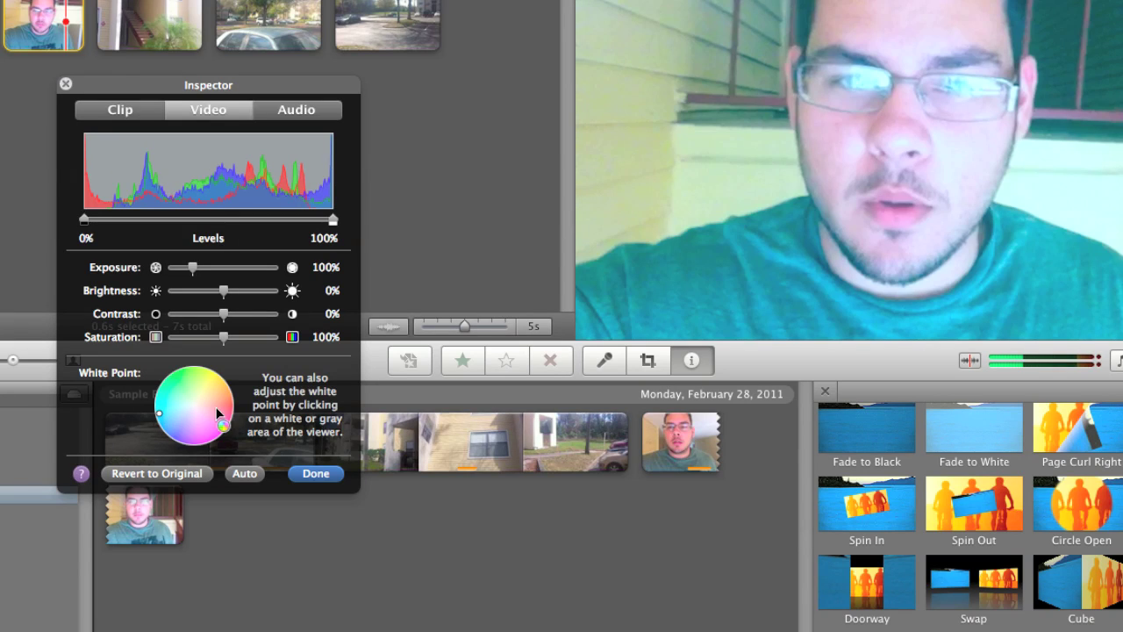
Try a neutral white point, automatic colour correction and automatic levels on the talking-person clip
{"action": "left_click", "coordinate": [194, 406]}
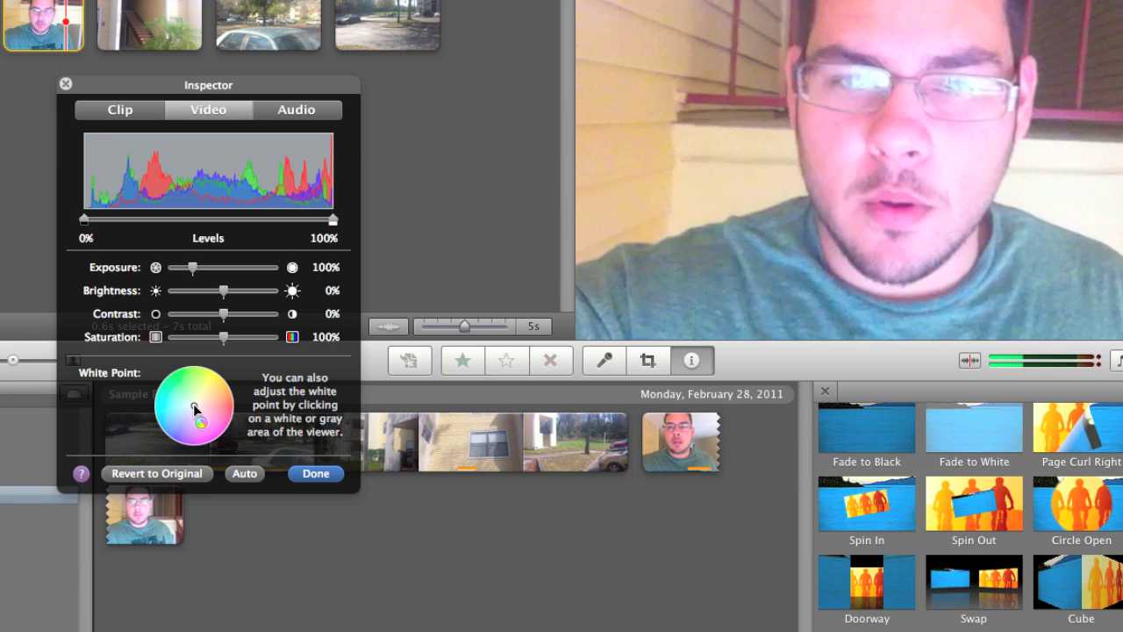
{"action": "left_click_drag", "start_coordinate": [195, 407], "coordinate": [229, 458]}
{"action": "left_click", "coordinate": [243, 474]}
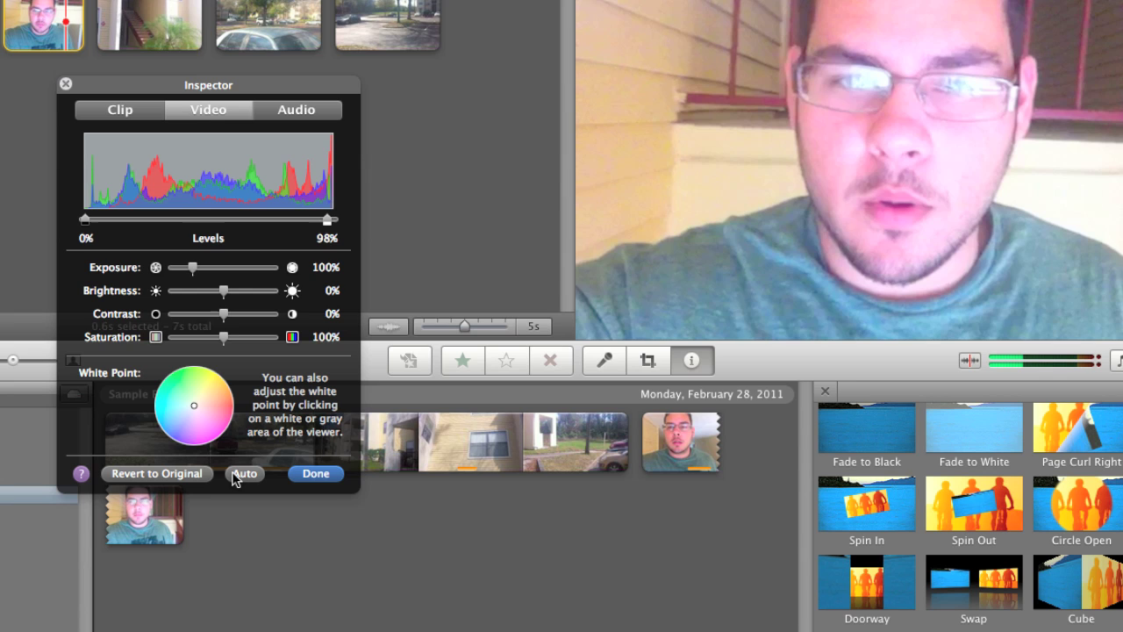
{"action": "left_click", "coordinate": [179, 476]}
{"action": "left_click", "coordinate": [240, 478]}
Lower contrast to -44%, then revert all colour adjustments to original and close the adjustments
{"action": "mouse_move", "coordinate": [224, 316]}
{"action": "left_mouse_down"}
{"action": "mouse_move", "coordinate": [201, 323]}
{"action": "mouse_move", "coordinate": [249, 323]}
{"action": "mouse_move", "coordinate": [225, 324]}
{"action": "left_mouse_up"}
{"action": "left_click", "coordinate": [153, 474]}
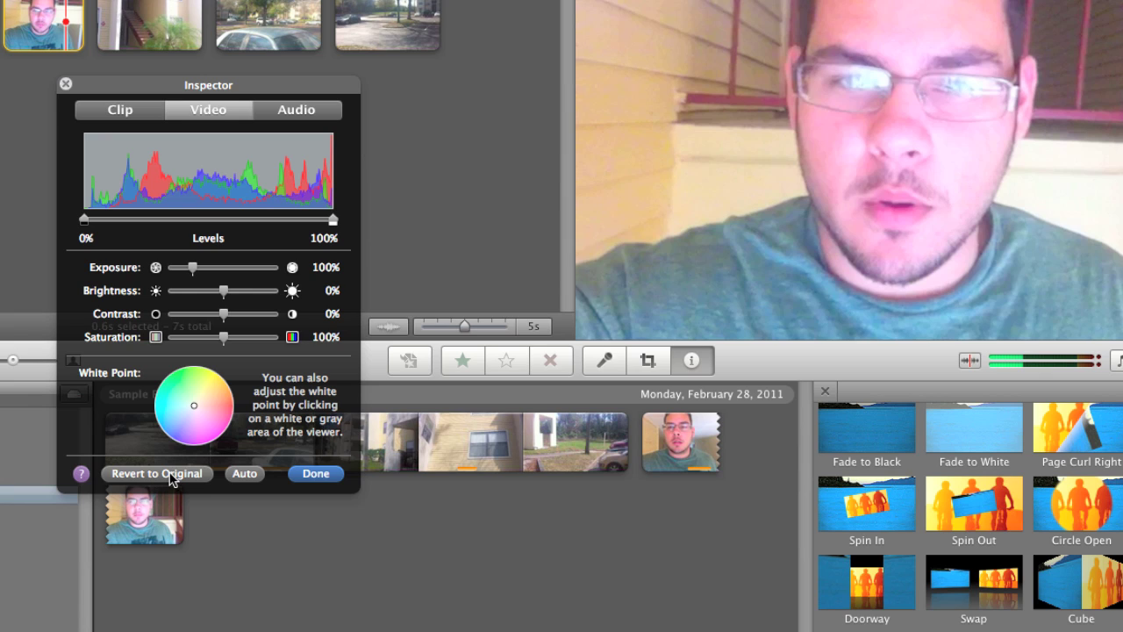
{"action": "left_click", "coordinate": [294, 473]}
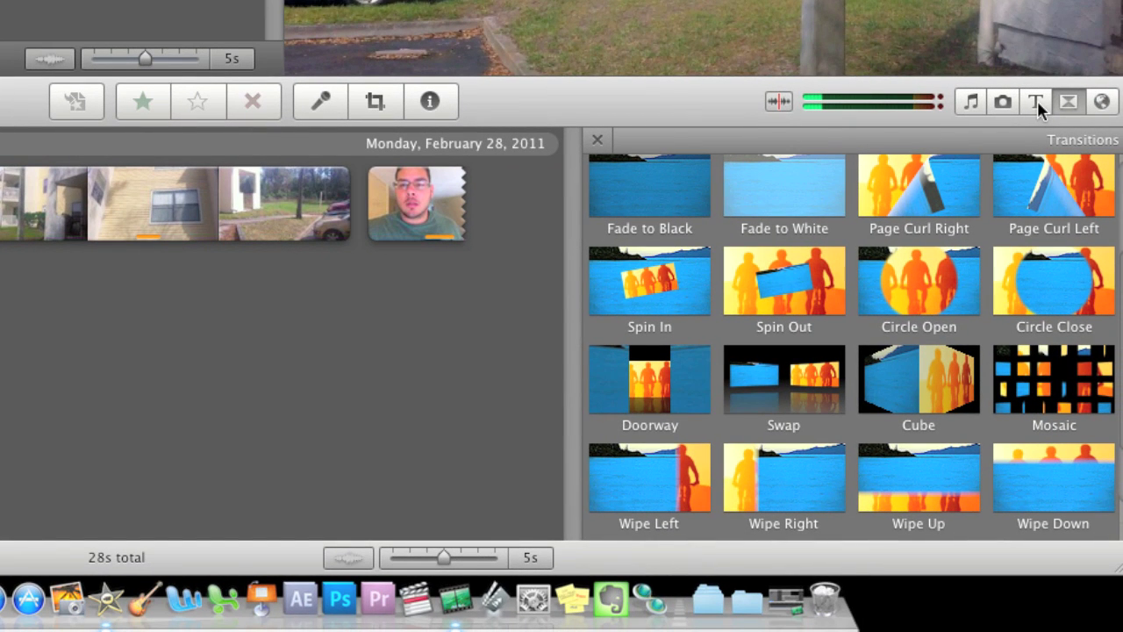
Show the Titles browser and scroll to styles like Echo, Drifting and Vertical Drift
{"action": "left_click", "coordinate": [1037, 100]}
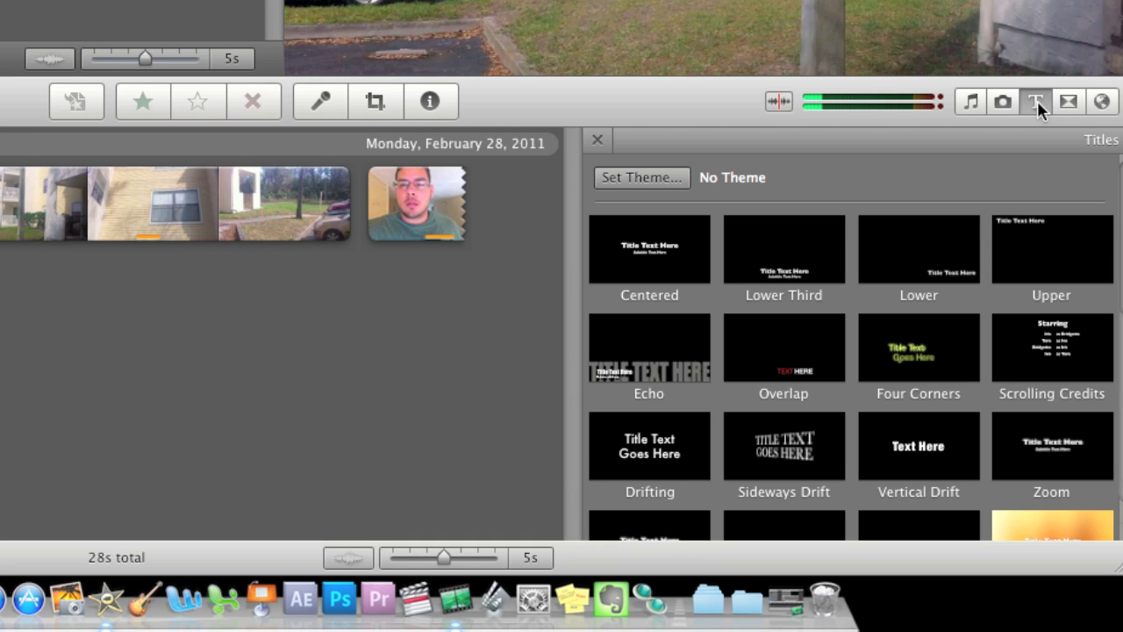
{"action": "left_click", "coordinate": [1037, 100]}
{"action": "scroll", "coordinate": [997, 187], "scroll_direction": "down", "scroll_amount": 3}
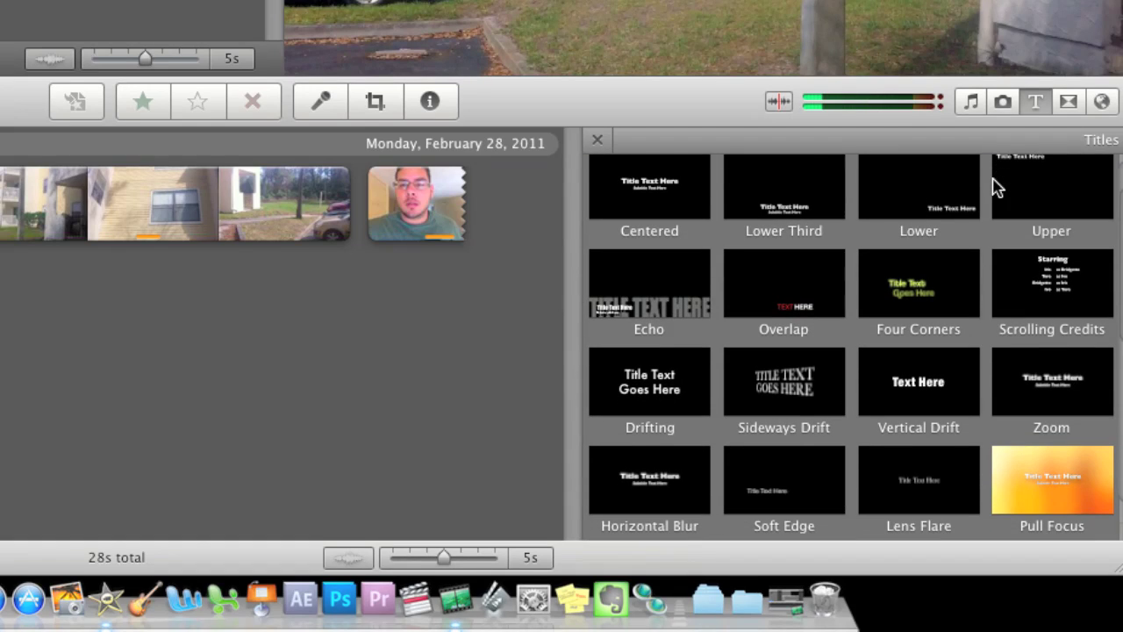
{"action": "scroll", "coordinate": [746, 405], "scroll_direction": "down", "scroll_amount": 4}
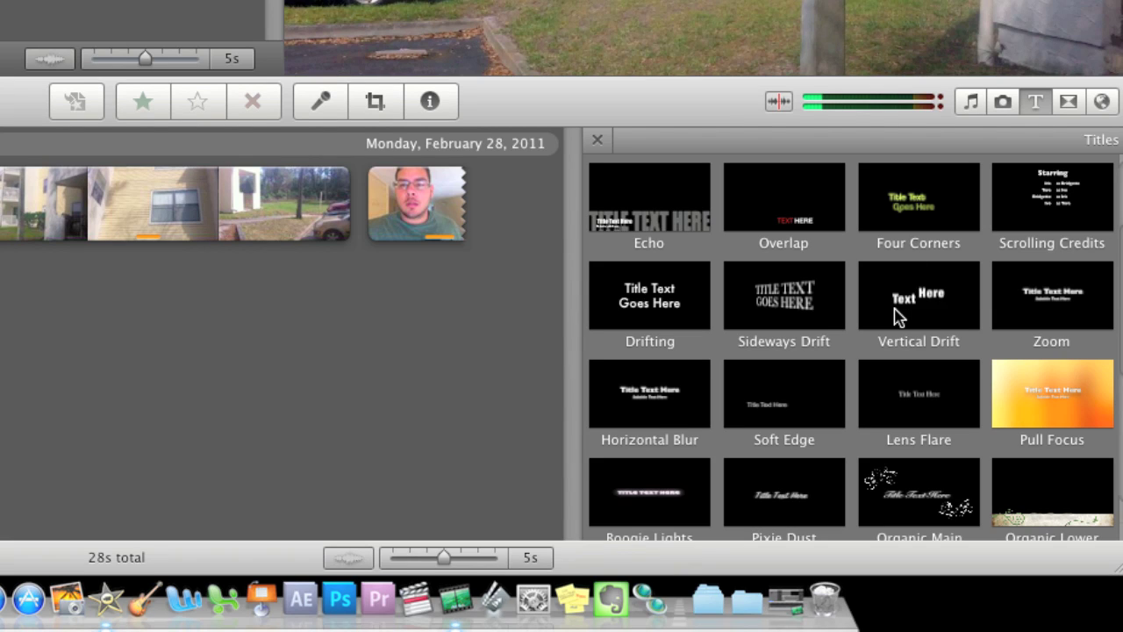
Drop a Vertical Drift title after the talking-person clip and give it a Green background
{"action": "left_click_drag", "start_coordinate": [897, 317], "coordinate": [114, 73]}
{"action": "left_click_drag", "start_coordinate": [741, 540], "coordinate": [369, 144]}
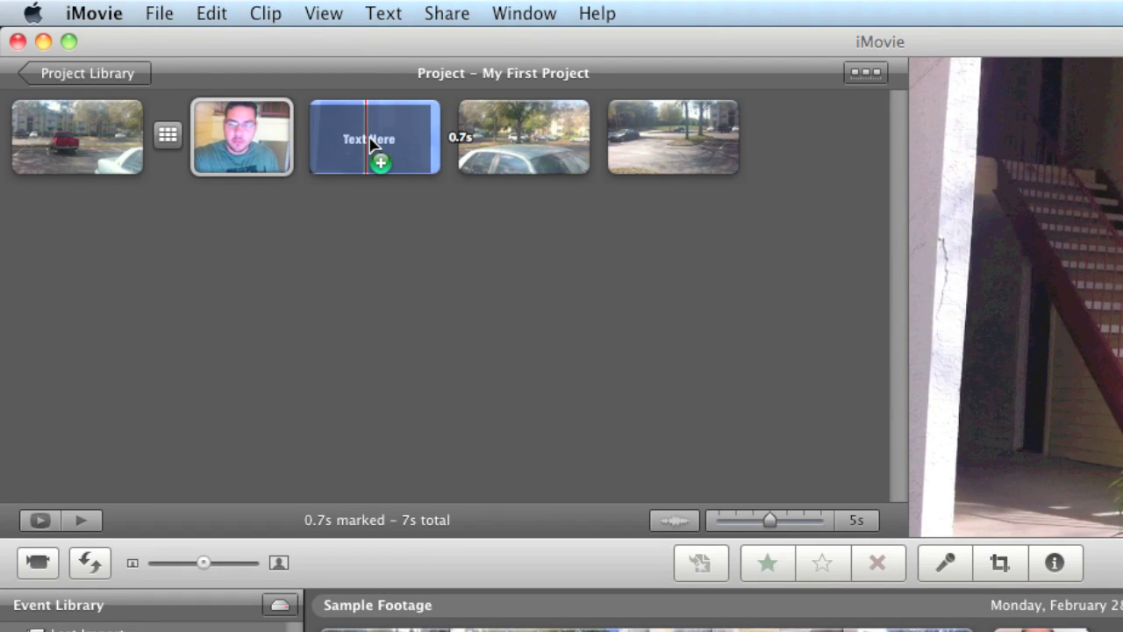
{"action": "left_click_drag", "start_coordinate": [370, 144], "coordinate": [301, 143]}
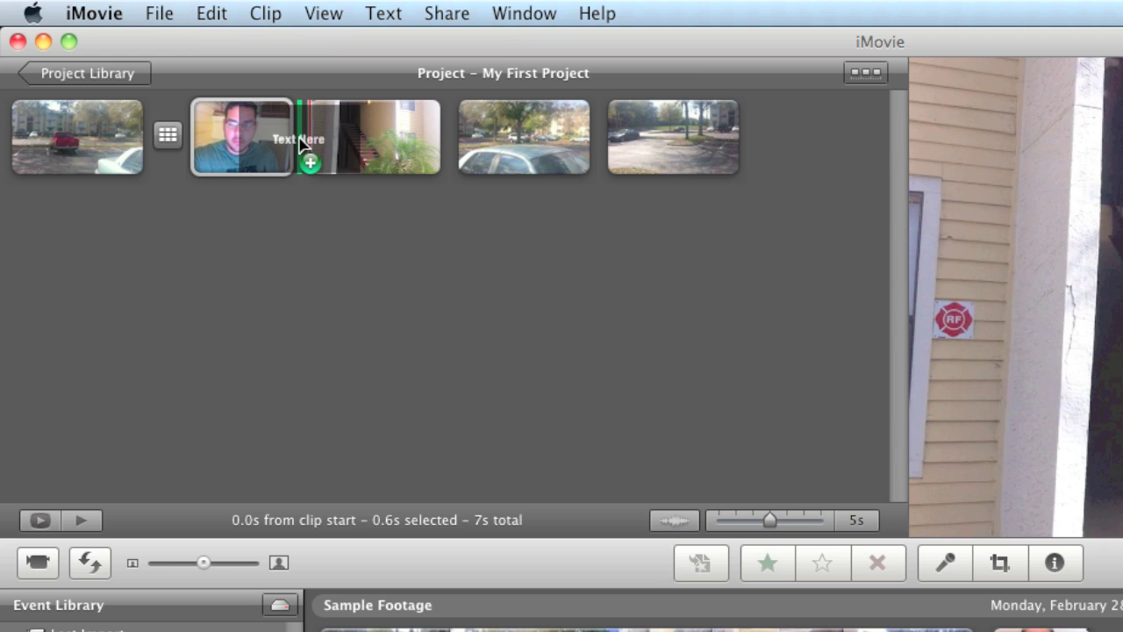
{"action": "left_click_drag", "start_coordinate": [301, 143], "coordinate": [301, 145]}
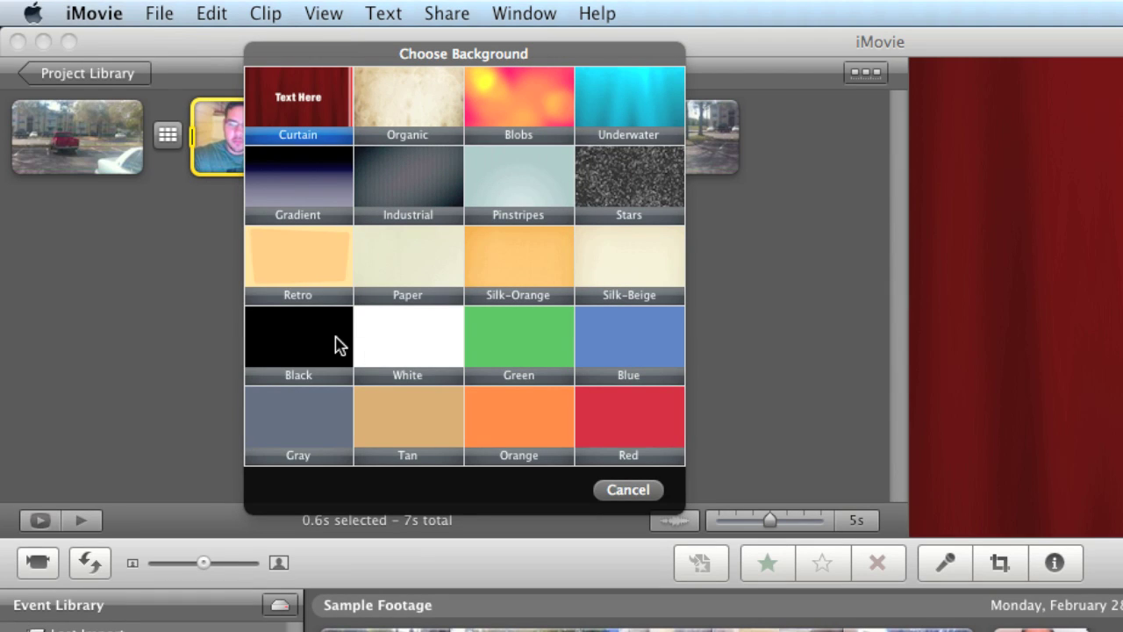
{"action": "left_click", "coordinate": [525, 316]}
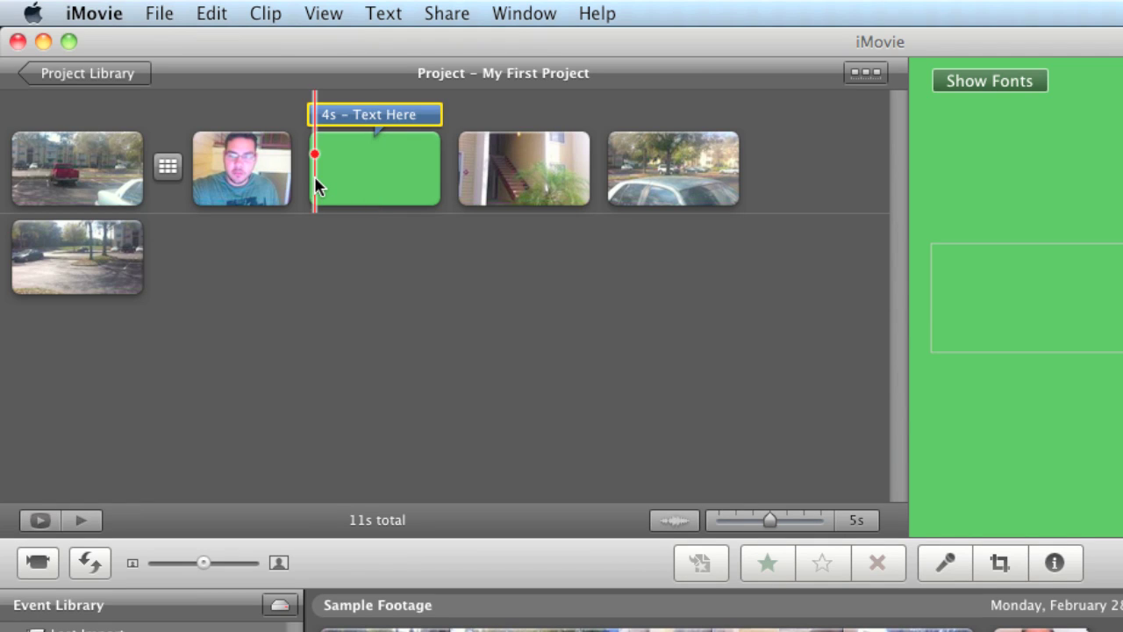
Select the green title clip and put its text into editing mode
{"action": "left_click_drag", "start_coordinate": [314, 176], "coordinate": [449, 185]}
{"action": "left_click", "coordinate": [429, 266]}
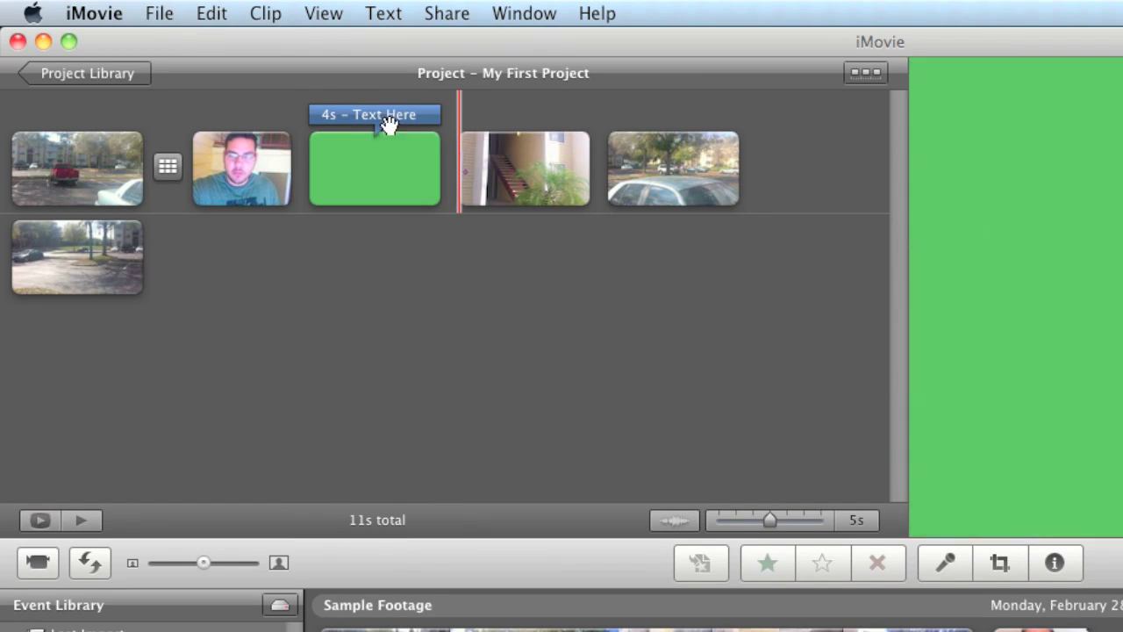
{"action": "left_click", "coordinate": [371, 166]}
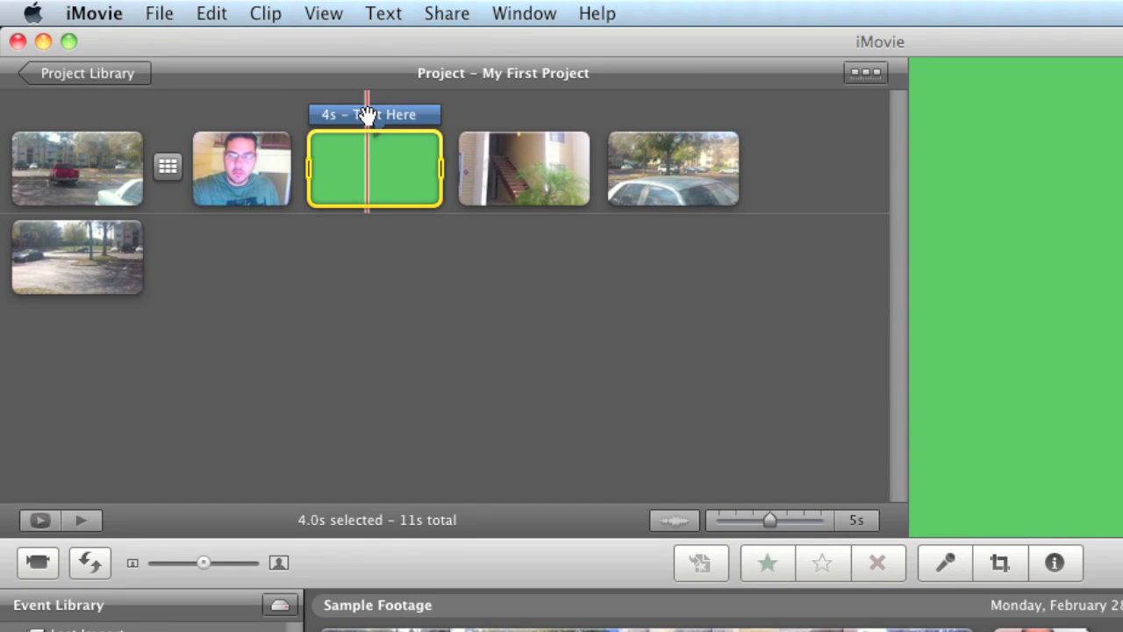
{"action": "left_click", "coordinate": [368, 116]}
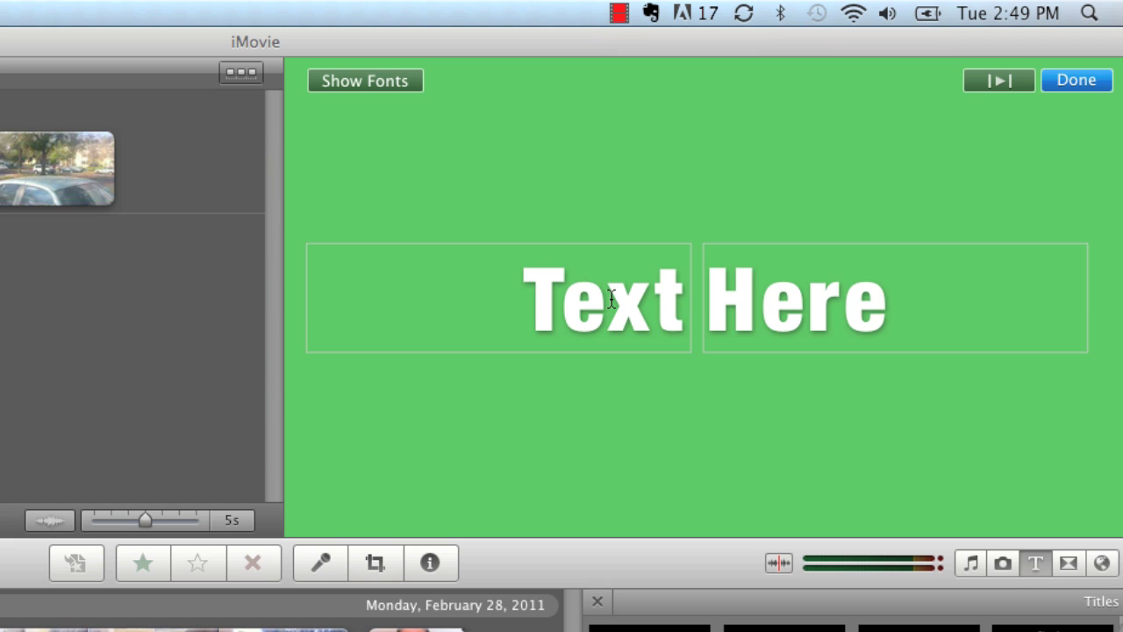
Replace the title's 'Text Here' with 'iMovie Tutorial'
{"action": "double_click", "coordinate": [611, 299]}
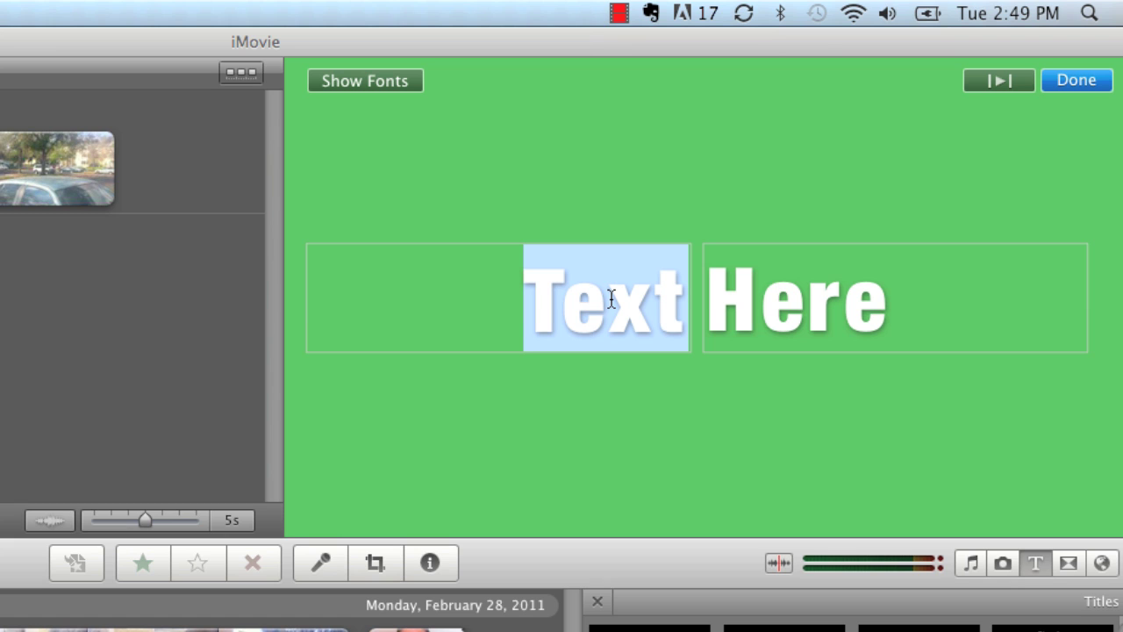
{"action": "type", "text": "i"}
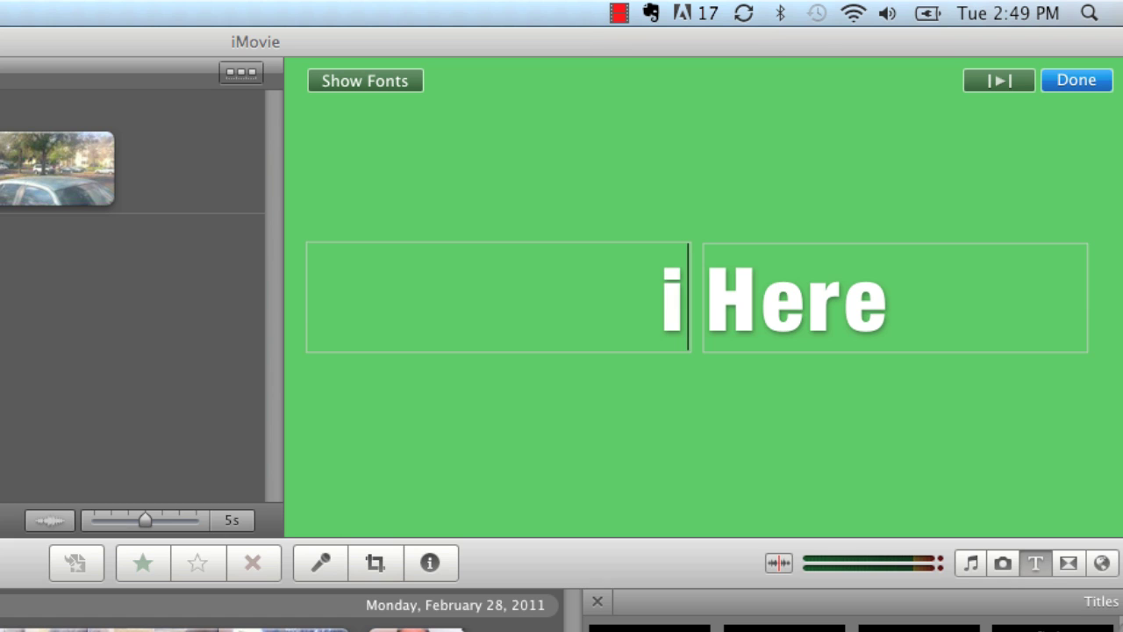
{"action": "type", "text": "Moview"}
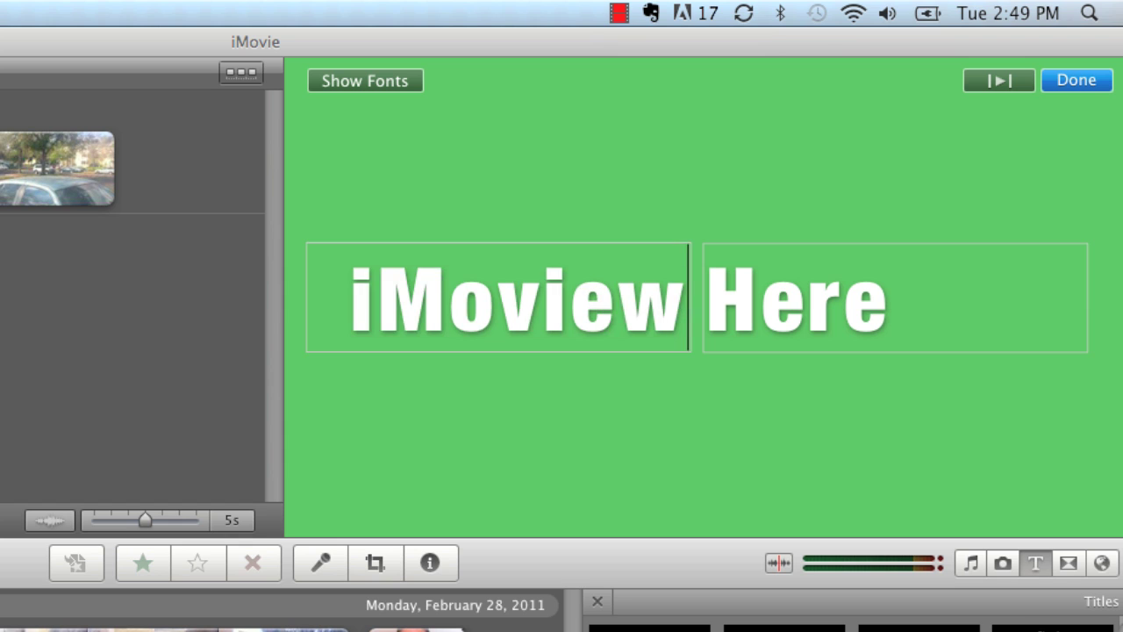
{"action": "key", "text": "BackSpace"}
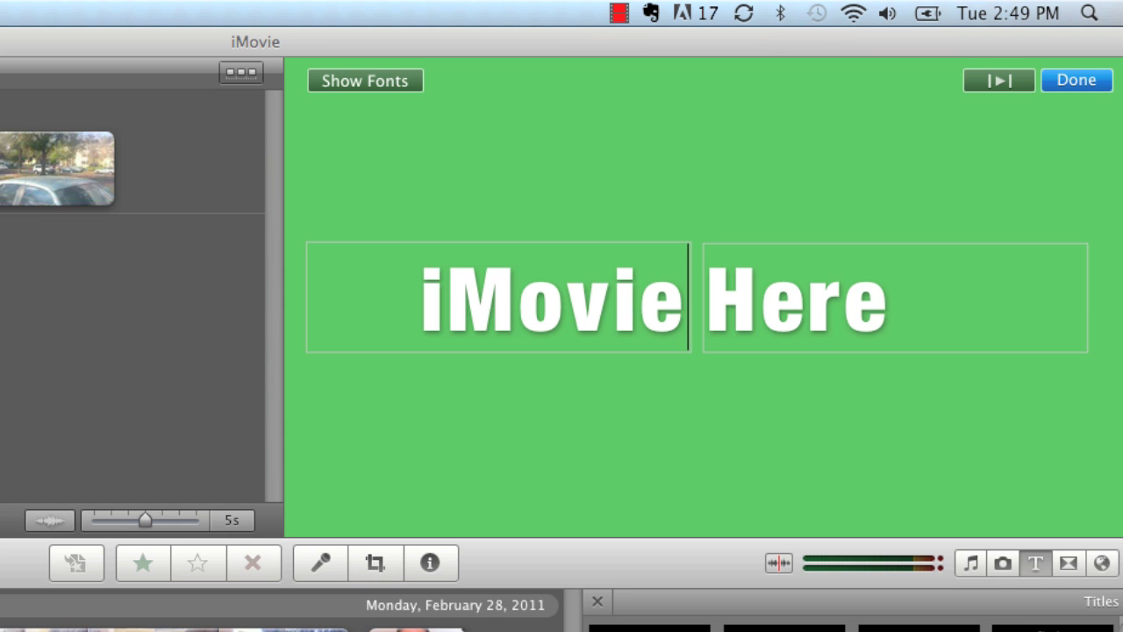
{"action": "double_click", "coordinate": [764, 307]}
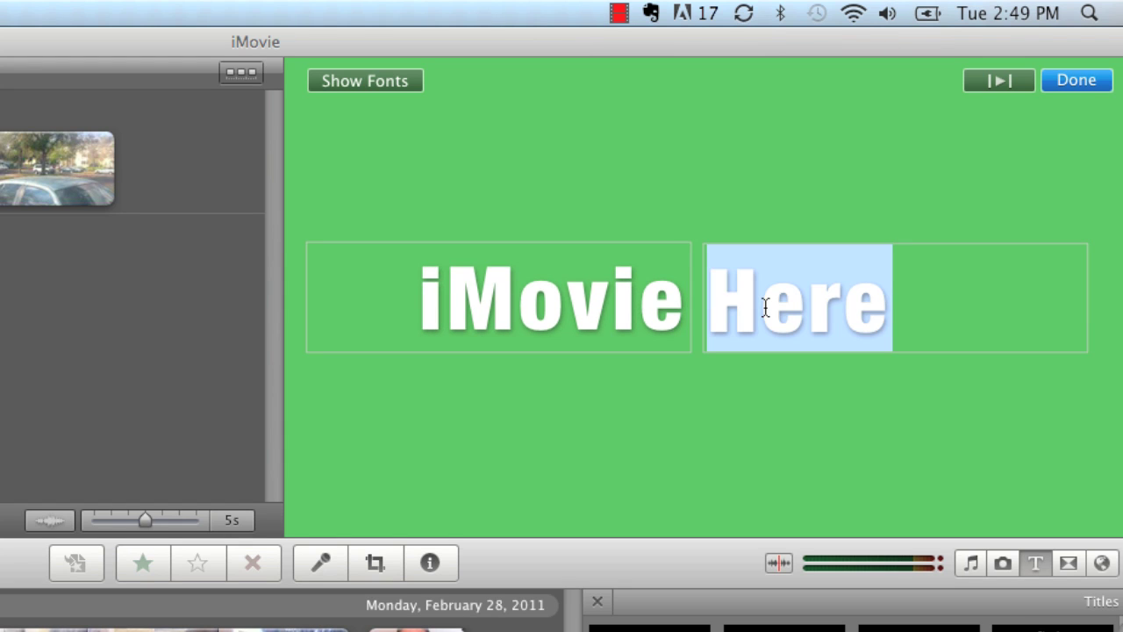
{"action": "type", "text": "Tut"}
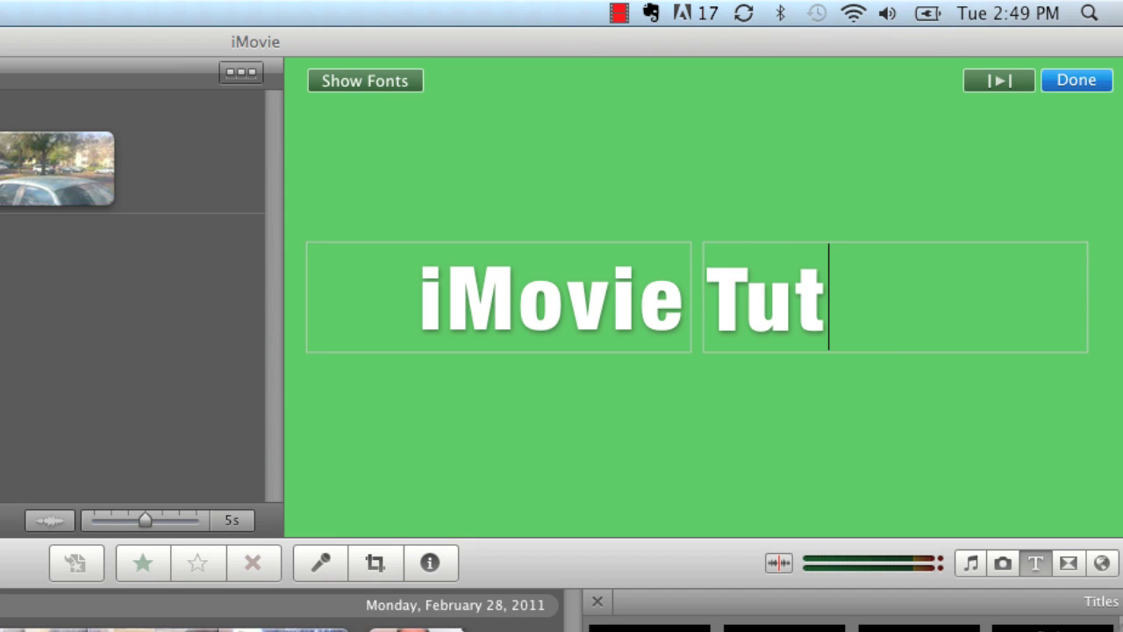
{"action": "type", "text": "orial"}
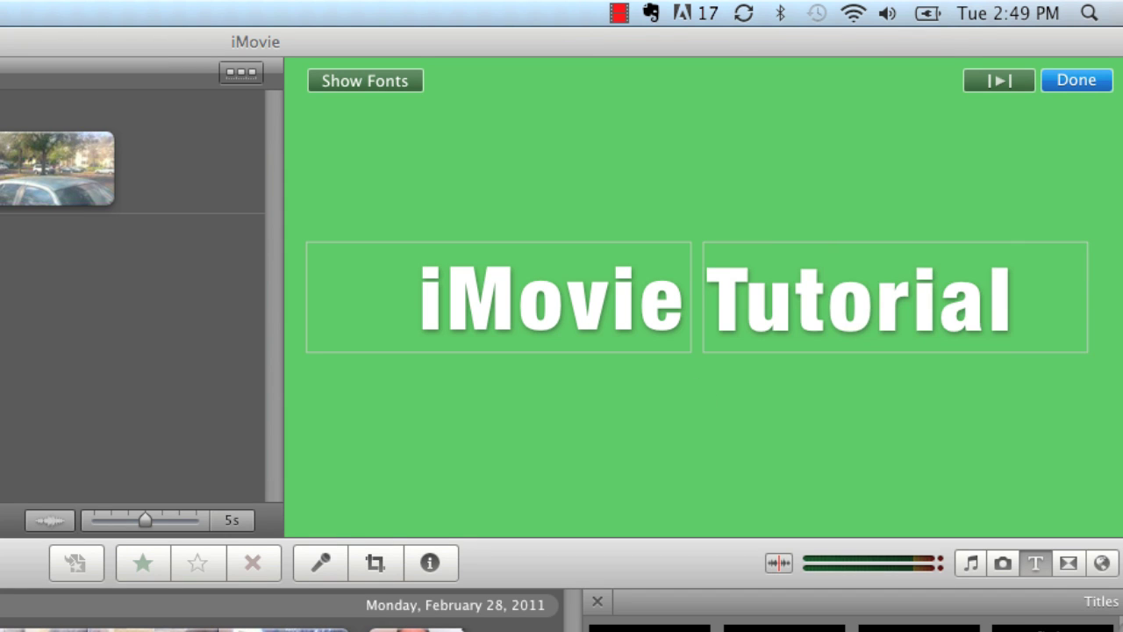
{"action": "key", "text": "Escape"}
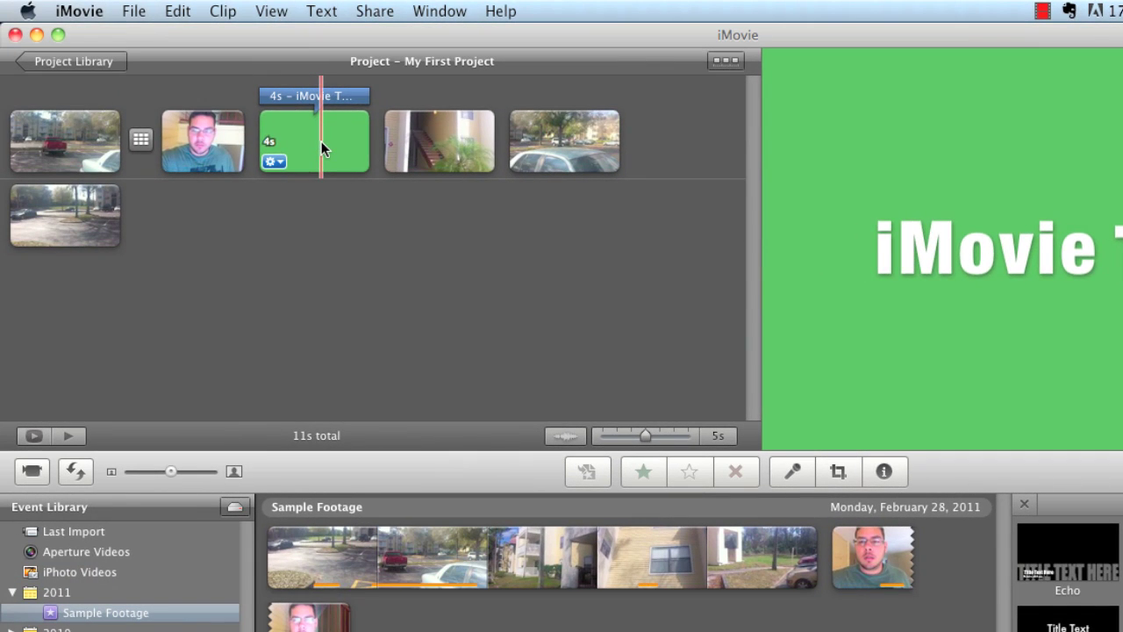
Move the 4-second 'iMovie Tutorial' title ahead of the red-truck clip and play it
{"action": "left_click_drag", "start_coordinate": [322, 142], "coordinate": [247, 140]}
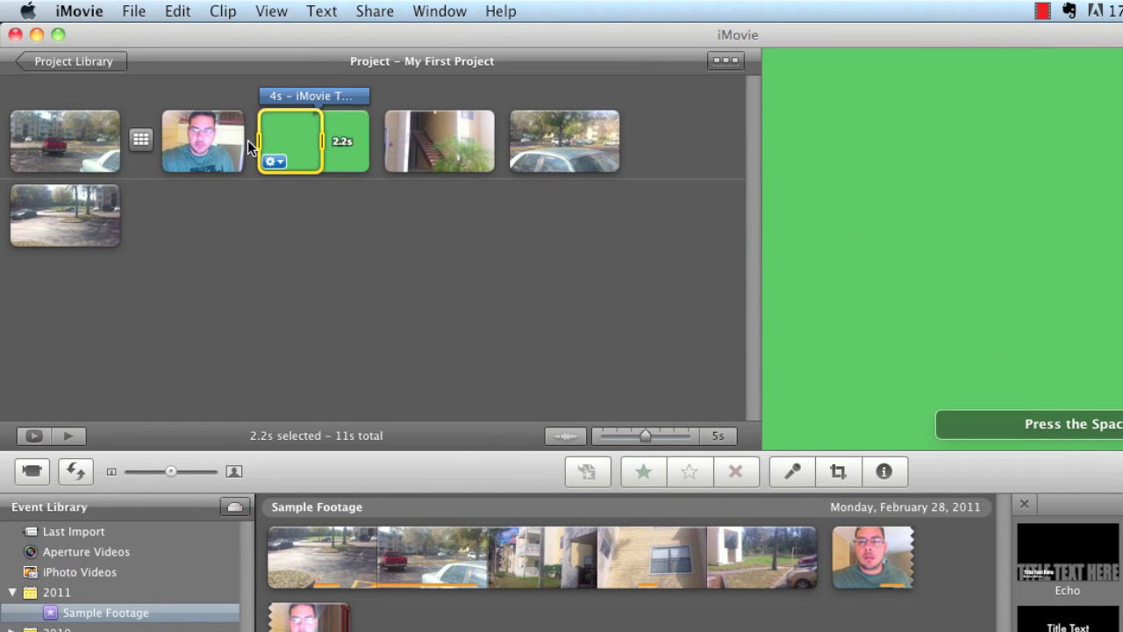
{"action": "left_click_drag", "start_coordinate": [321, 142], "coordinate": [376, 142]}
{"action": "left_click_drag", "start_coordinate": [326, 143], "coordinate": [14, 151]}
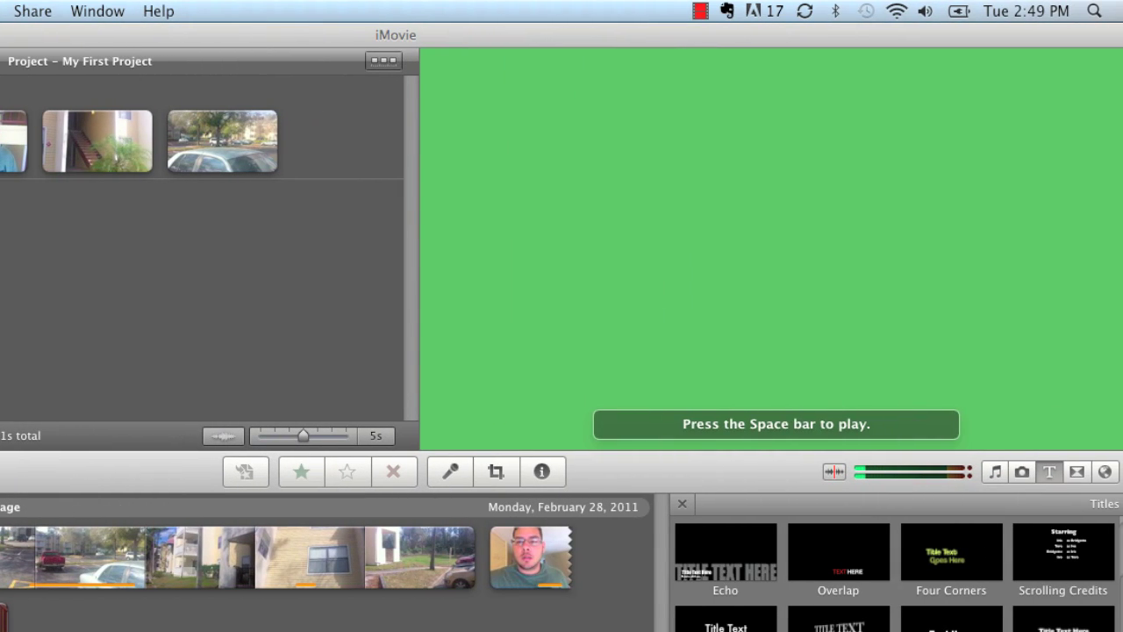
{"action": "key", "text": "space"}
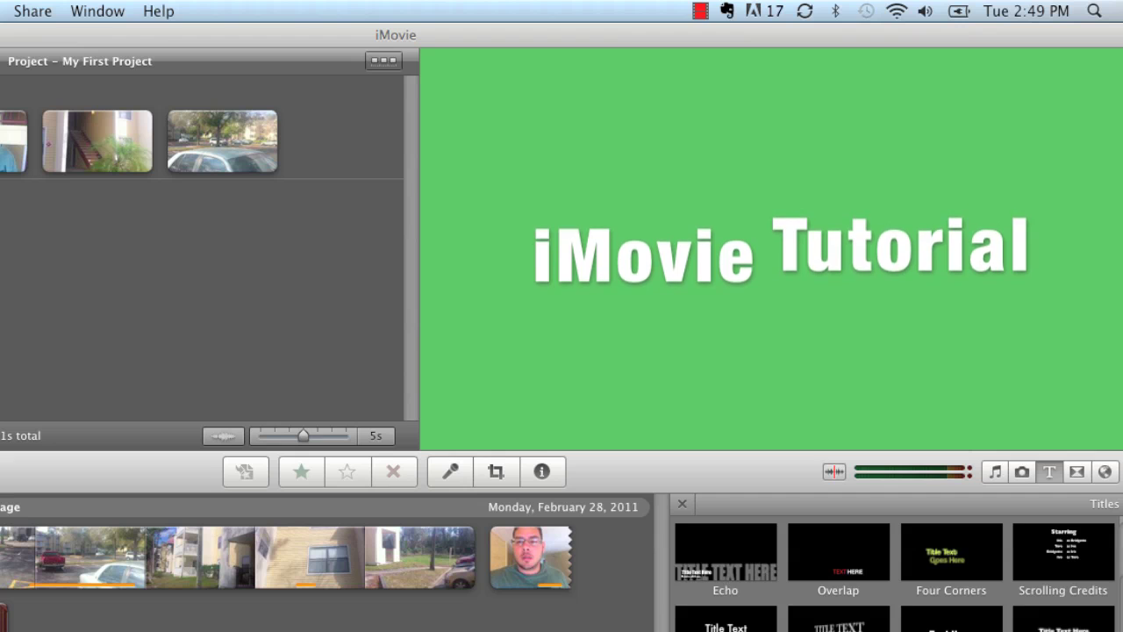